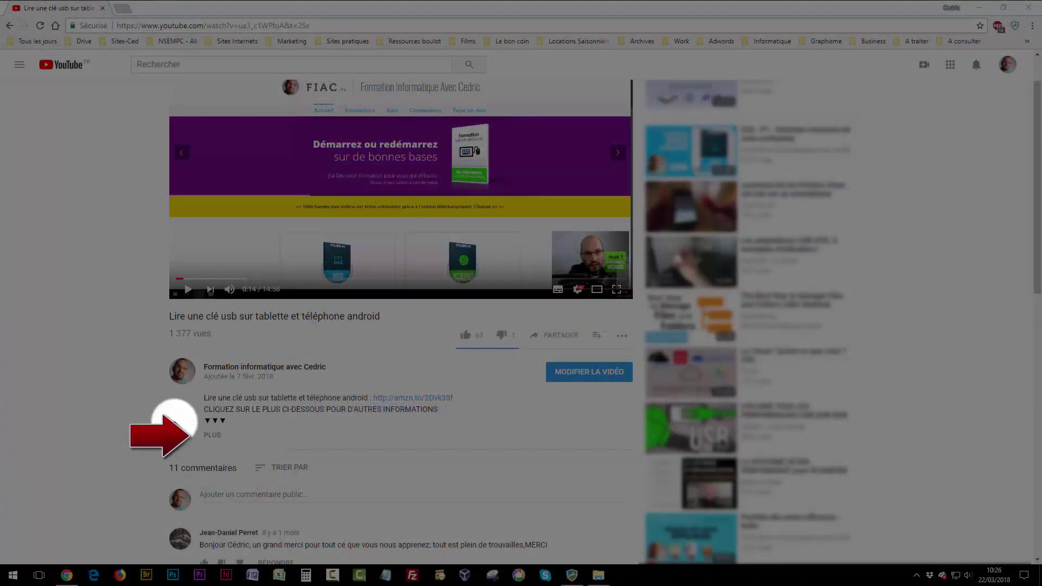
click(214, 435)
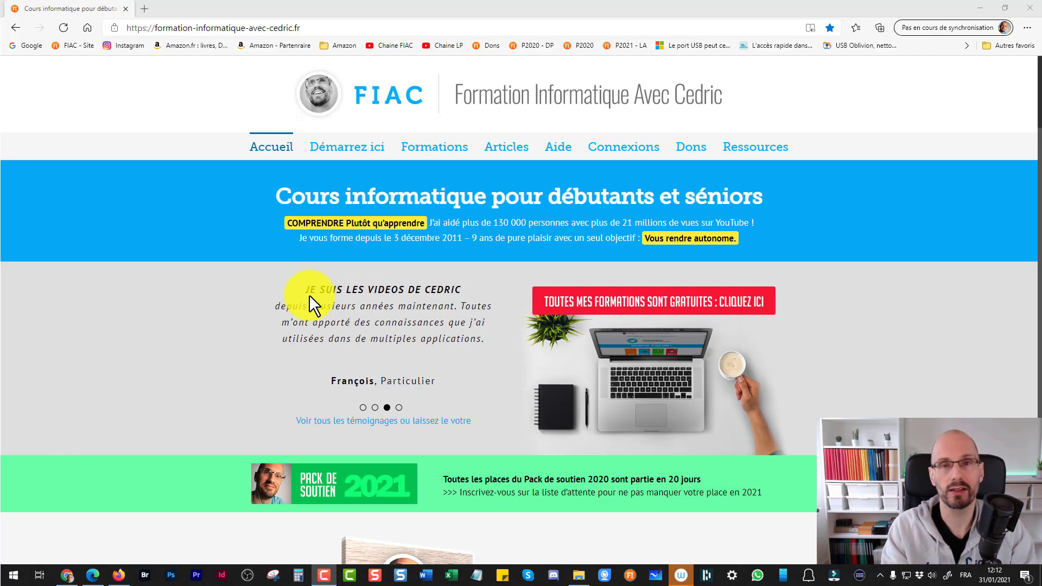
- Open the "Pilier numéro trois : Sauvegardes complètes" course from the site's Formations page and look through its chapter list
click(435, 148)
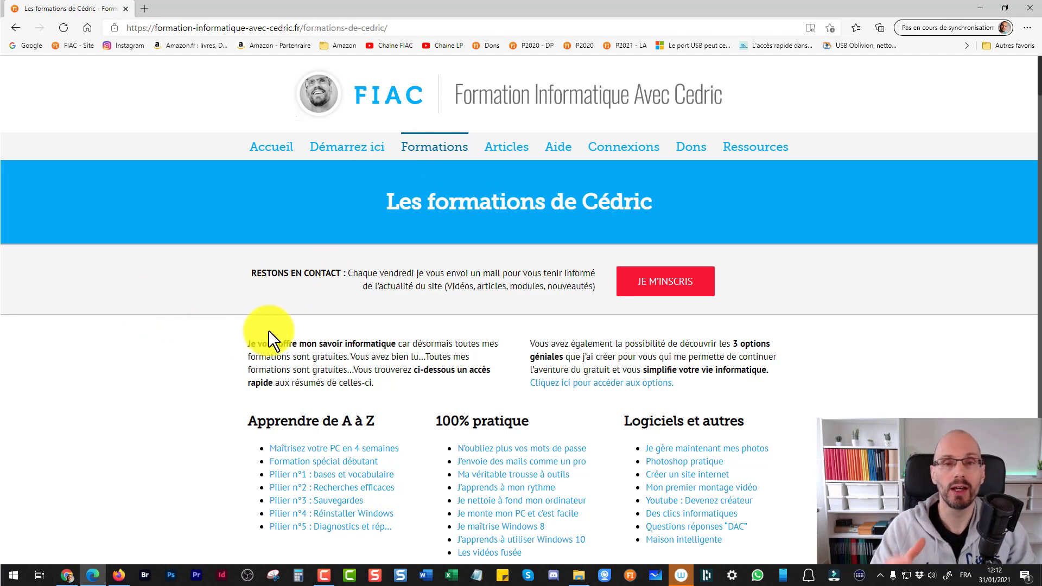
scroll(206, 377, down, 3)
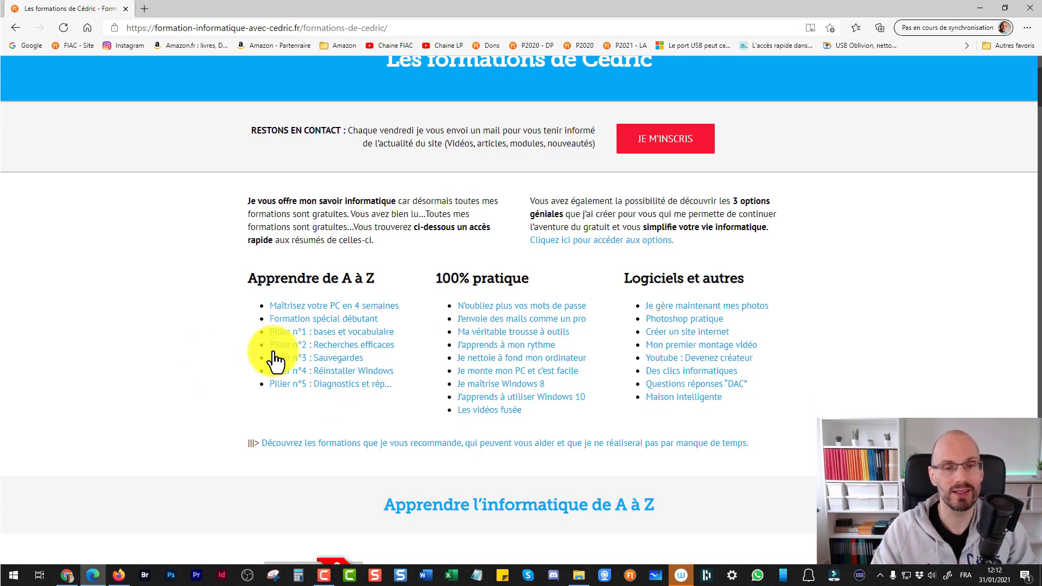
click(290, 360)
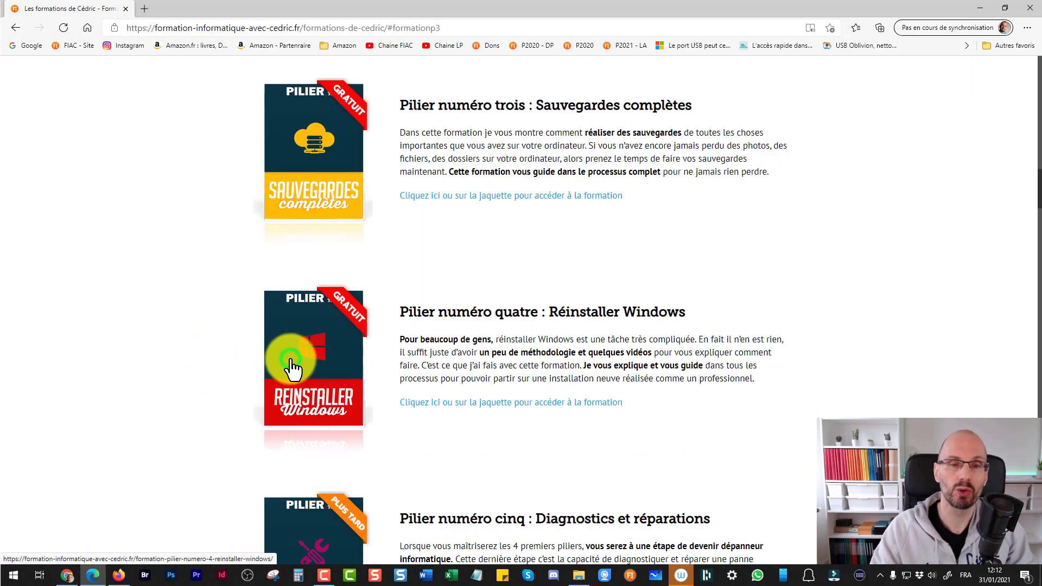
click(445, 196)
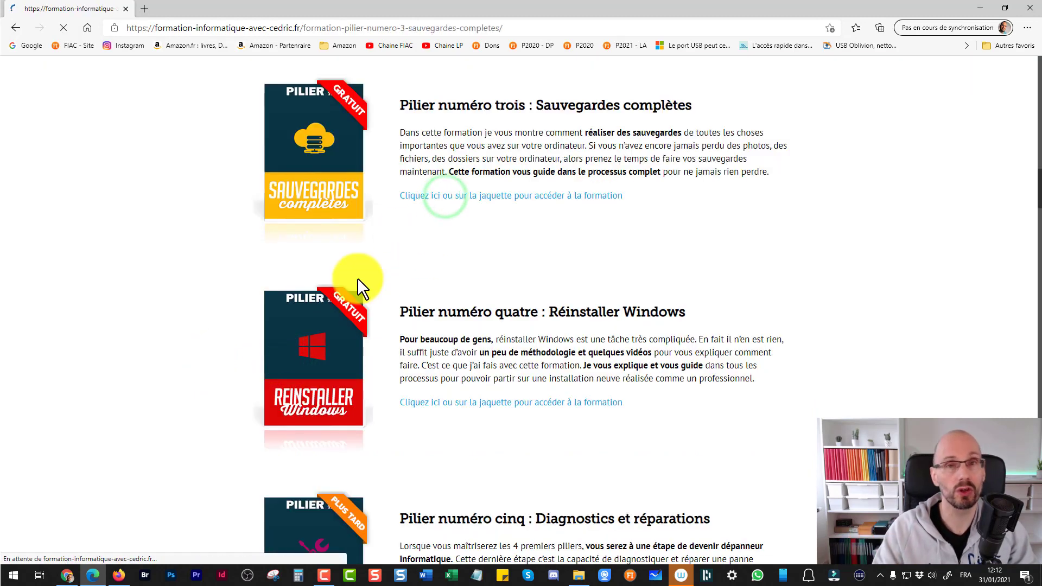
scroll(272, 296, down, 10)
scroll(250, 333, down, 20)
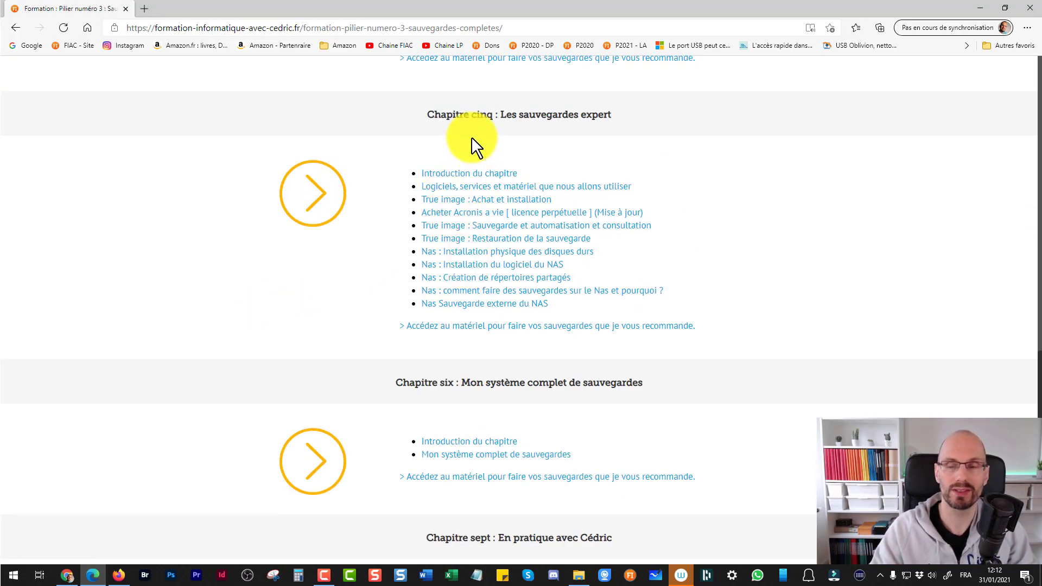
click(986, 544)
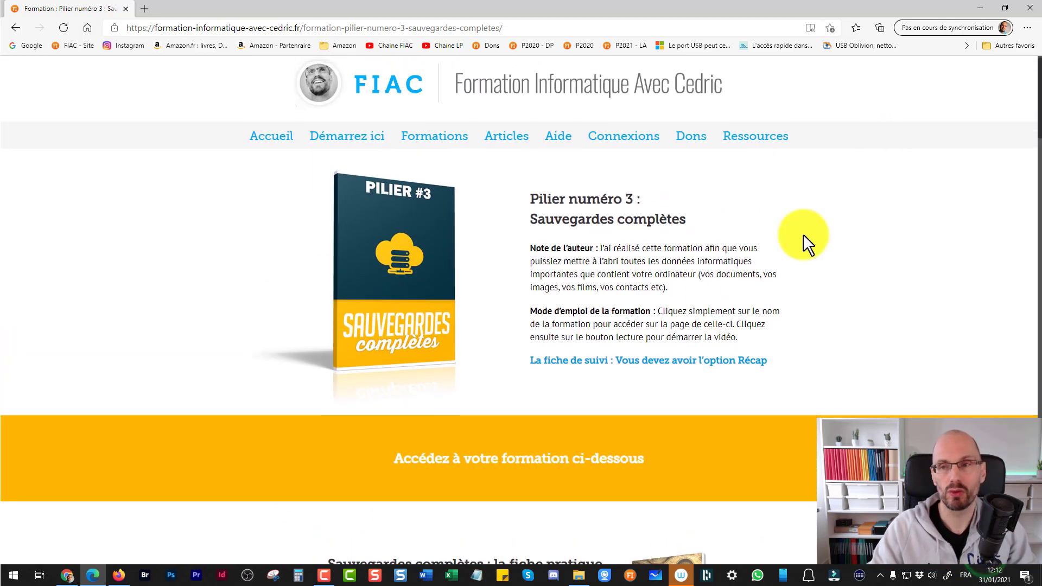
- Minimize the browser and open File Explorer at Ce PC
click(979, 9)
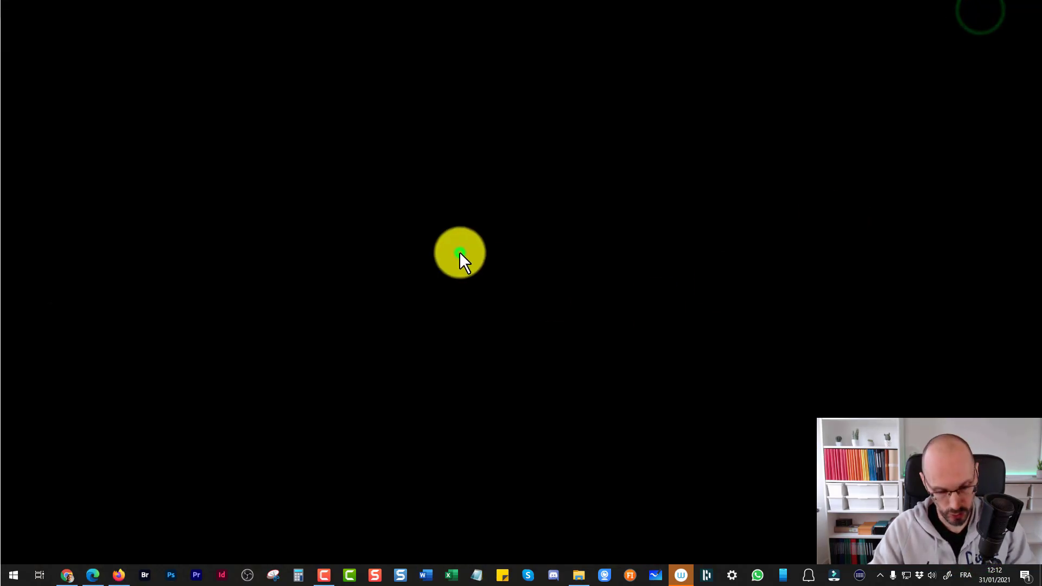
click(460, 252)
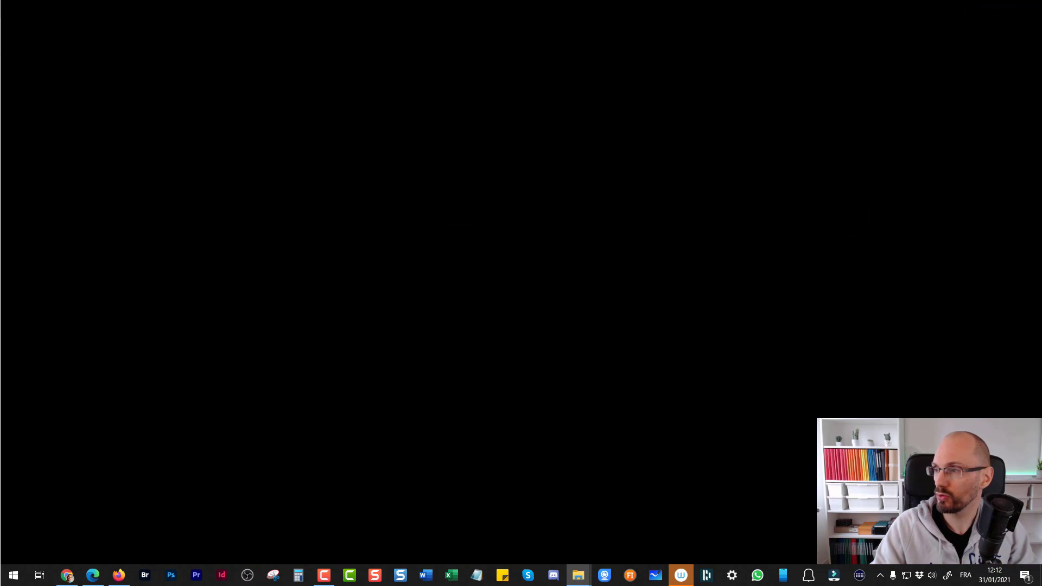
click(578, 575)
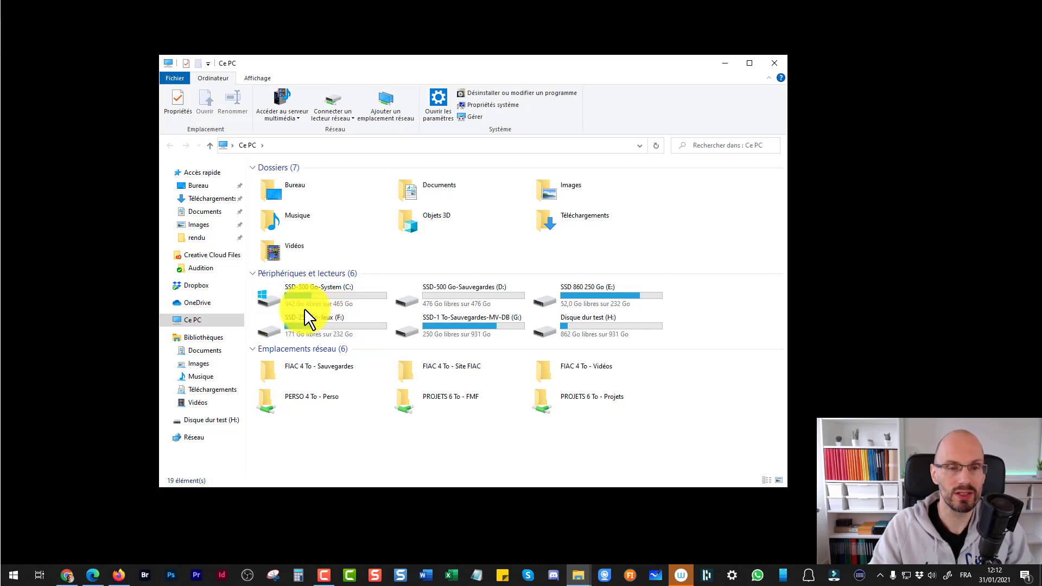
- Check the properties of the SSD-500 Go-System (C:) drive and the contents of Disque dur test (H:), returning to Ce PC
click(269, 297)
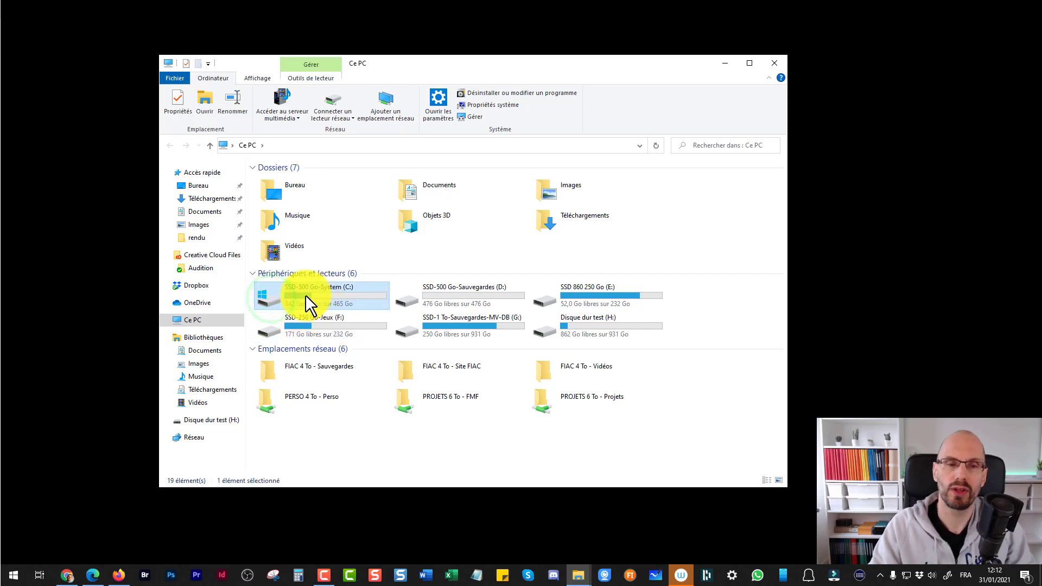
right_click(357, 291)
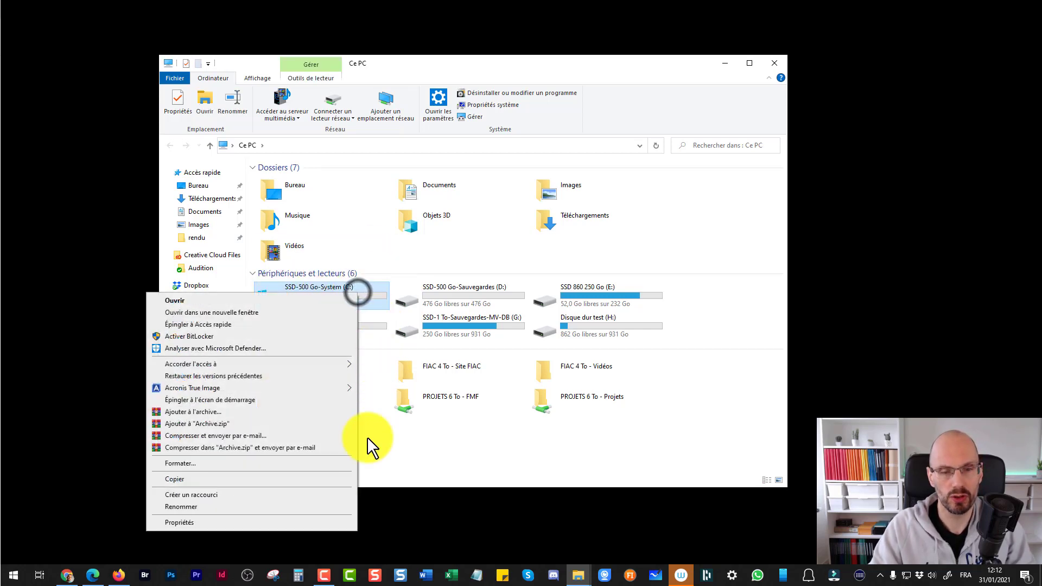
click(293, 532)
right_click(300, 297)
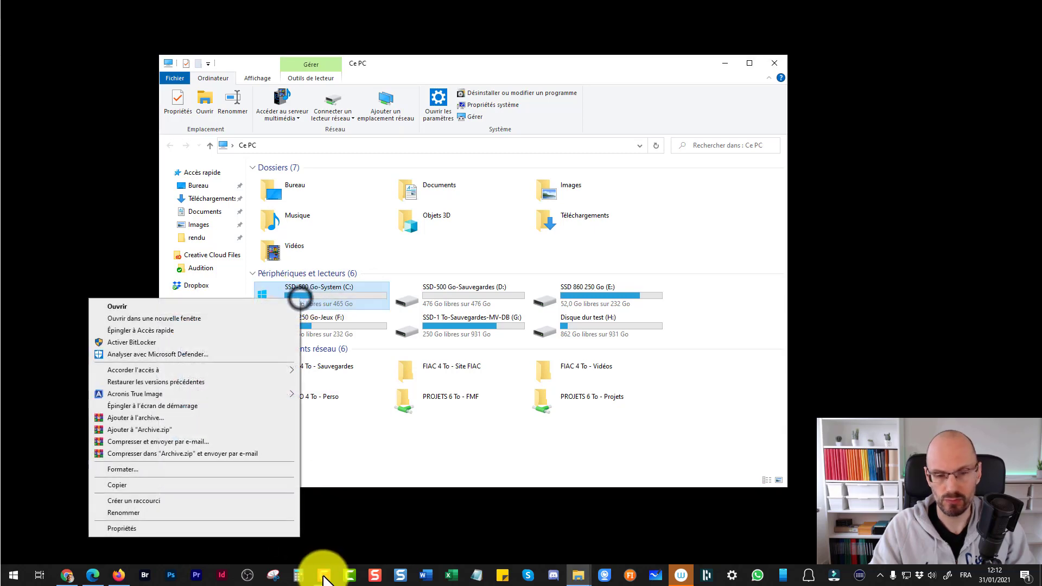
click(261, 529)
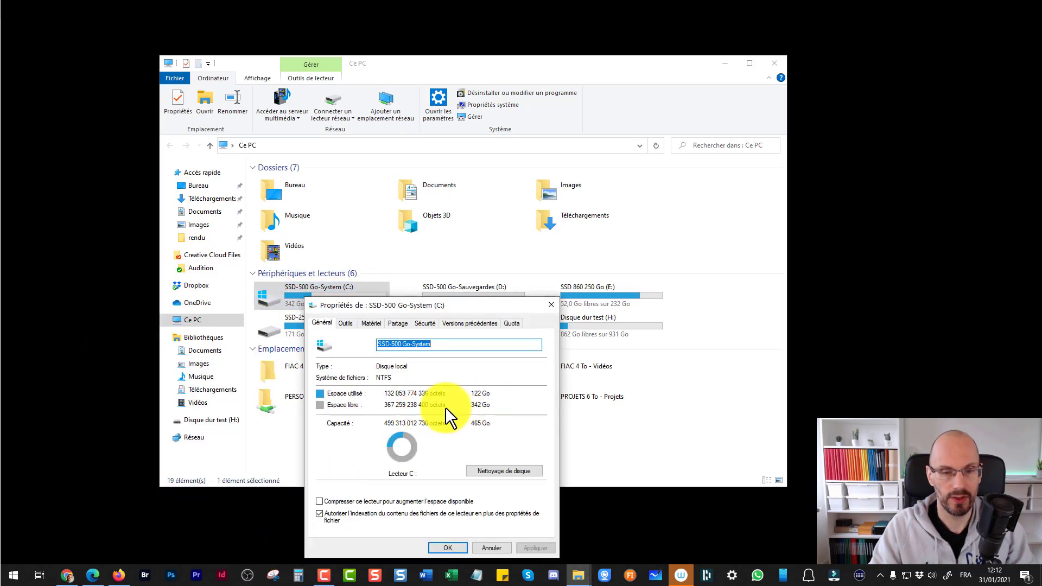
click(550, 304)
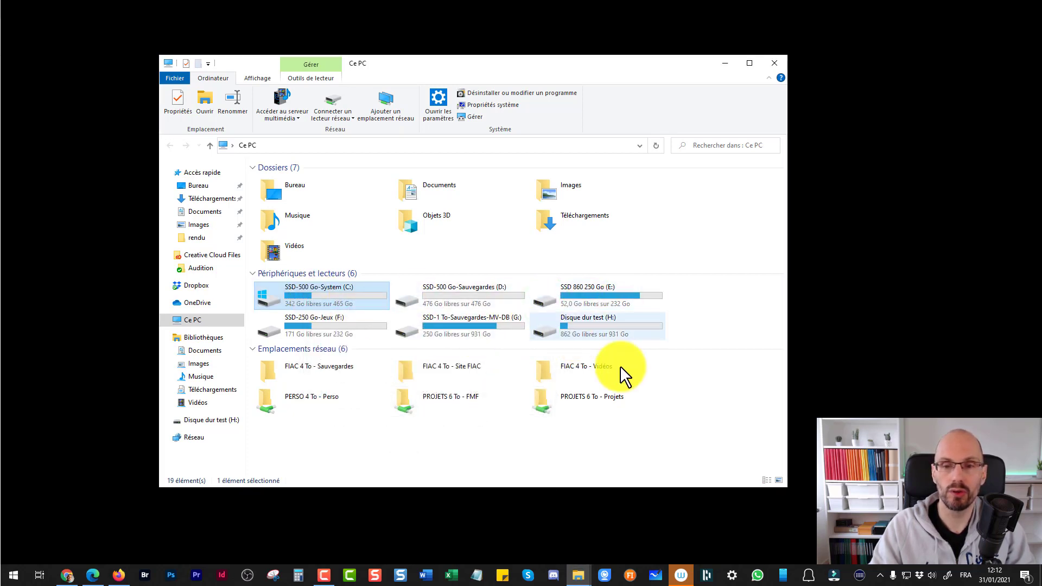
double_click(562, 329)
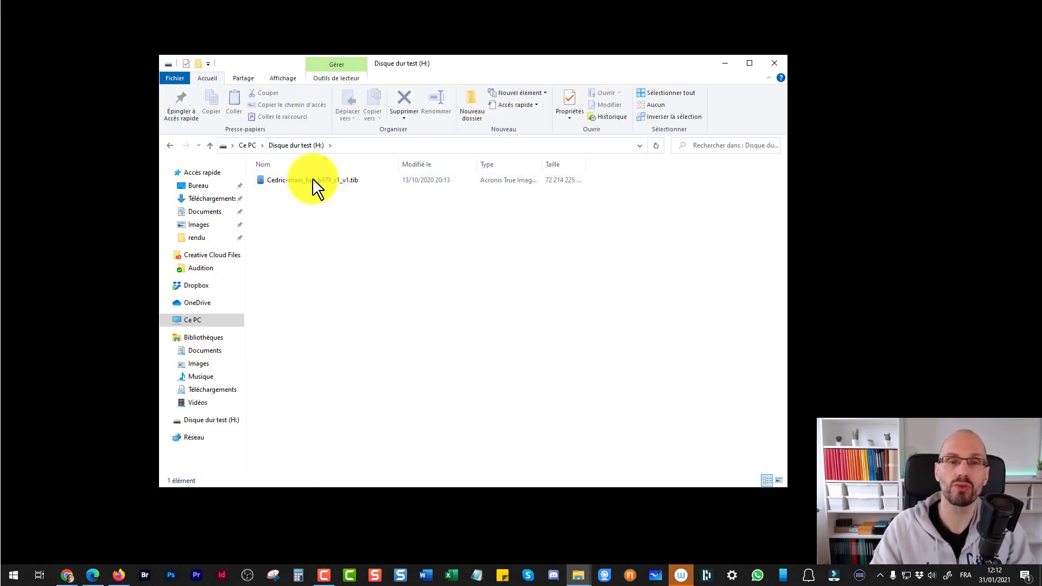
click(249, 146)
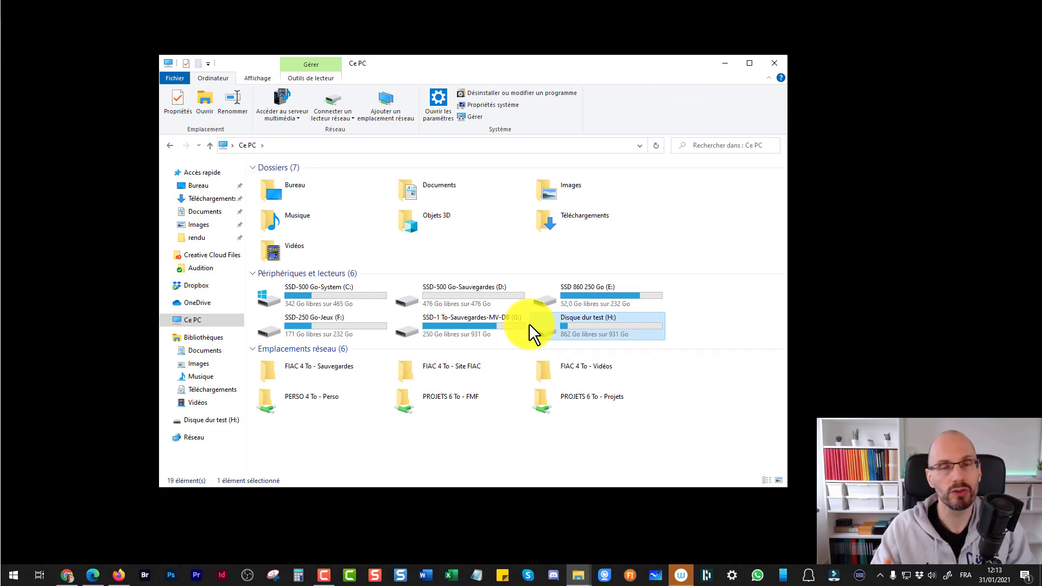
- Open Windows Disk Management (Gestion des disques) and enlarge its window to show more of the disks and their partitions
right_click(10, 580)
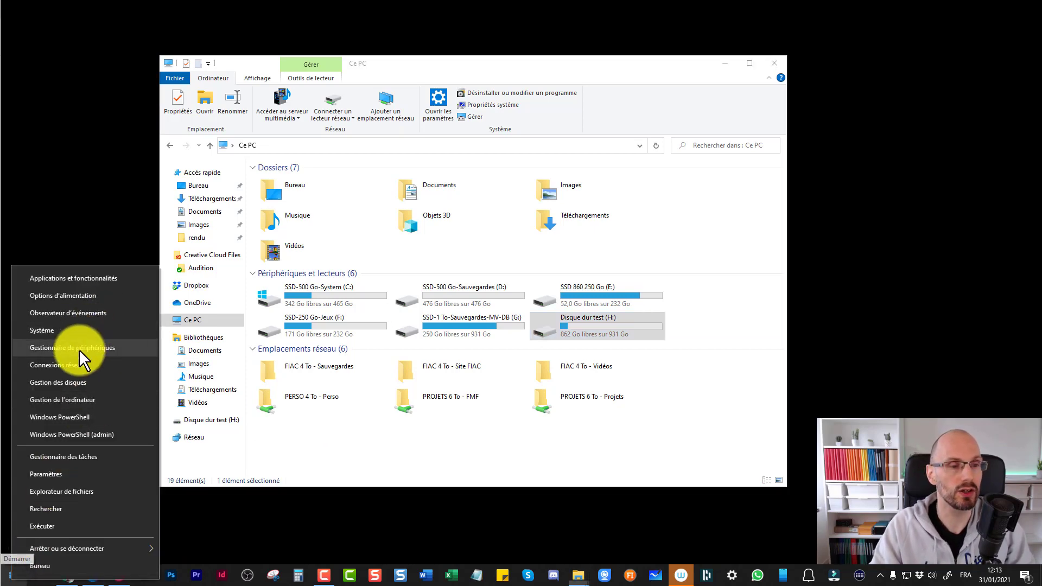
click(89, 382)
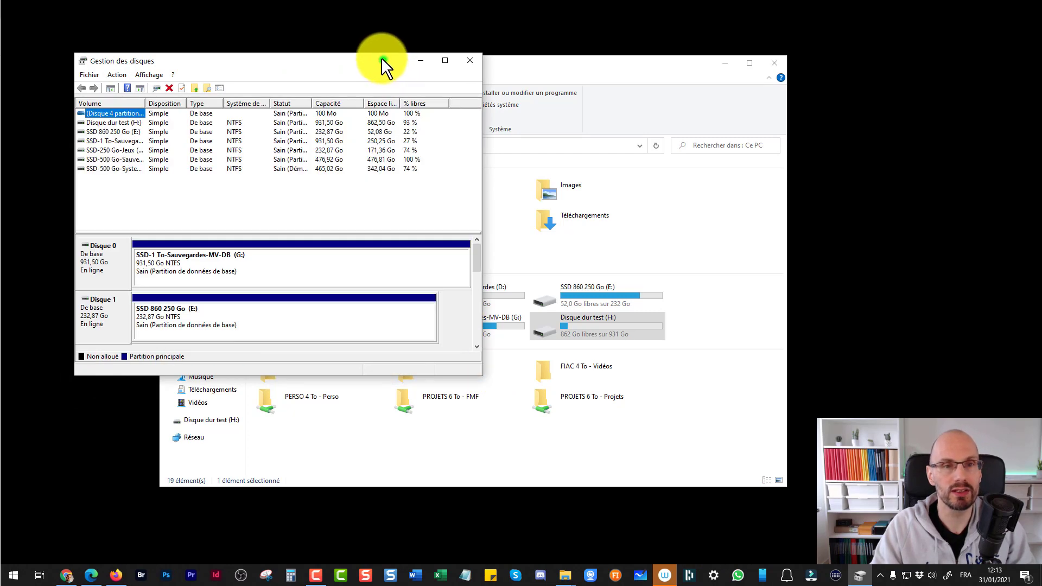
drag(381, 57, 357, 23)
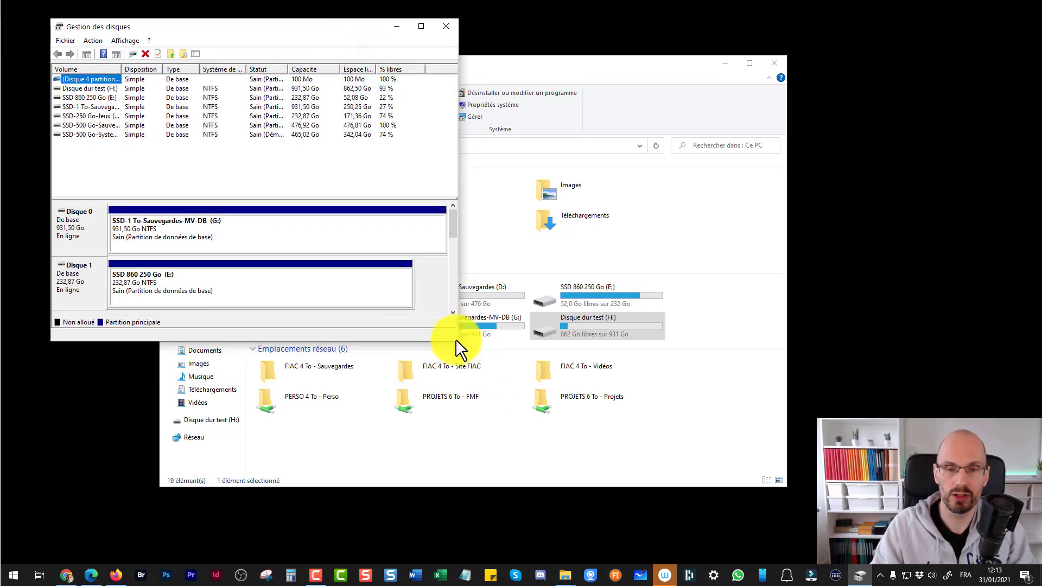
drag(458, 341, 915, 540)
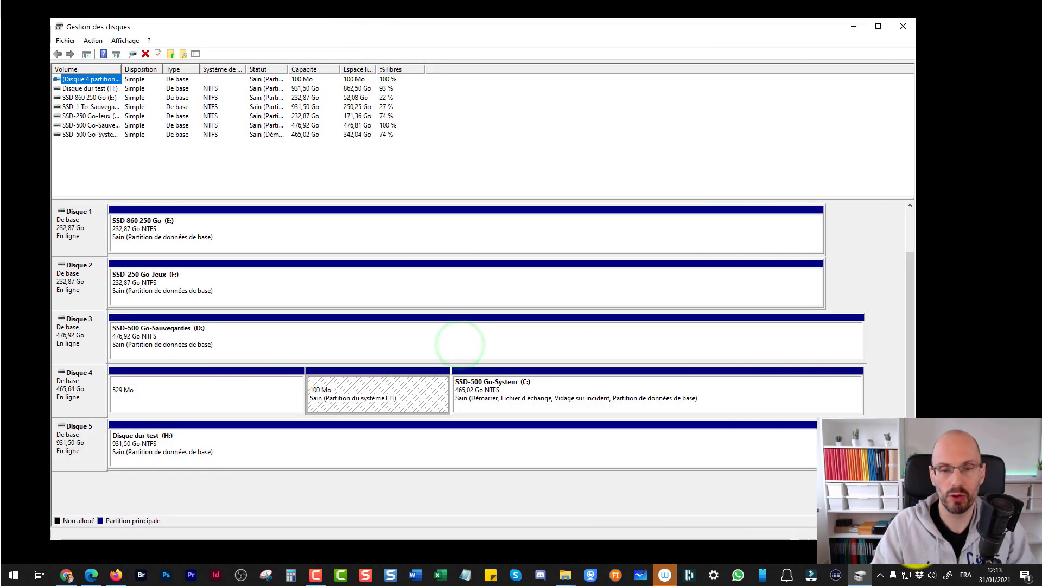
- Examine Disque 4 and its three partitions: the 529 Mo one, the EFI system partition and SSD-500 Go-System (C:)
click(84, 394)
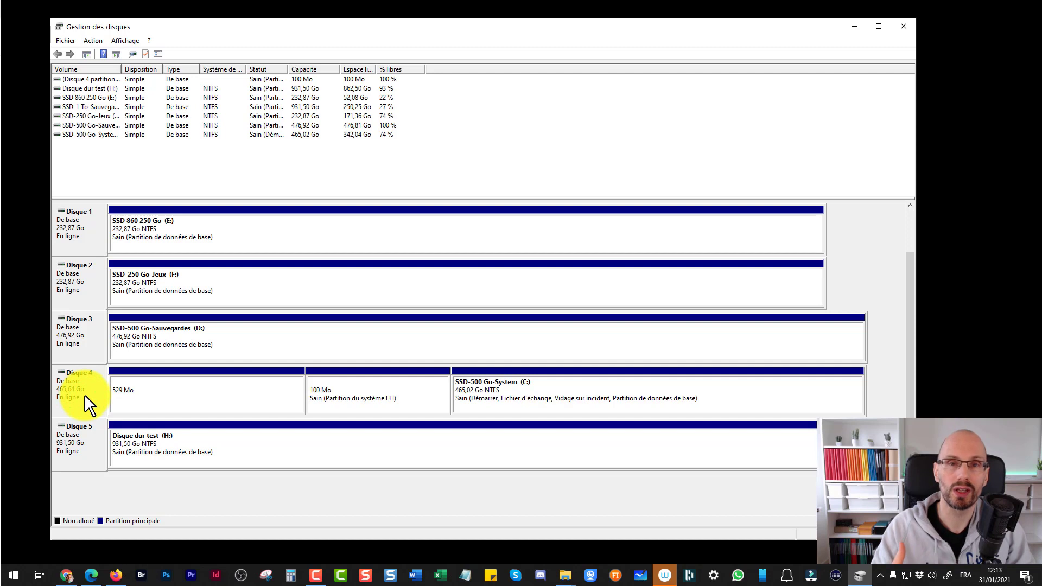
click(536, 398)
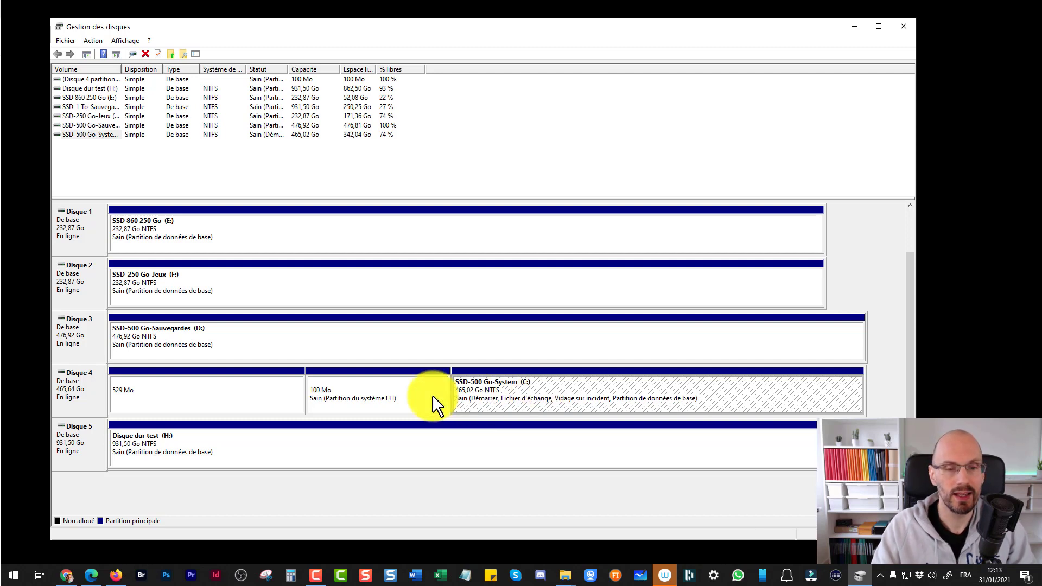
click(331, 386)
click(256, 390)
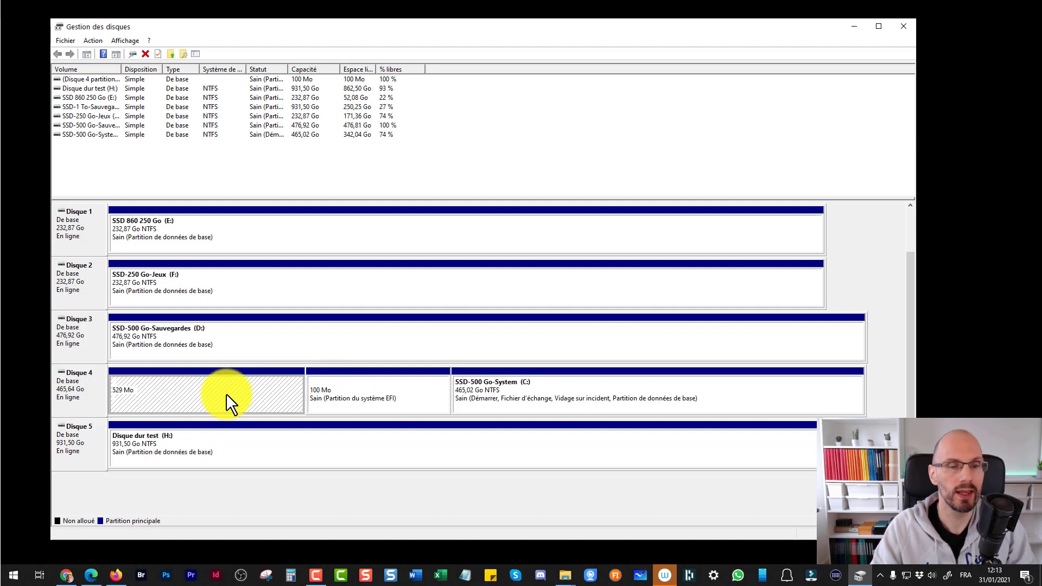
click(369, 393)
click(260, 383)
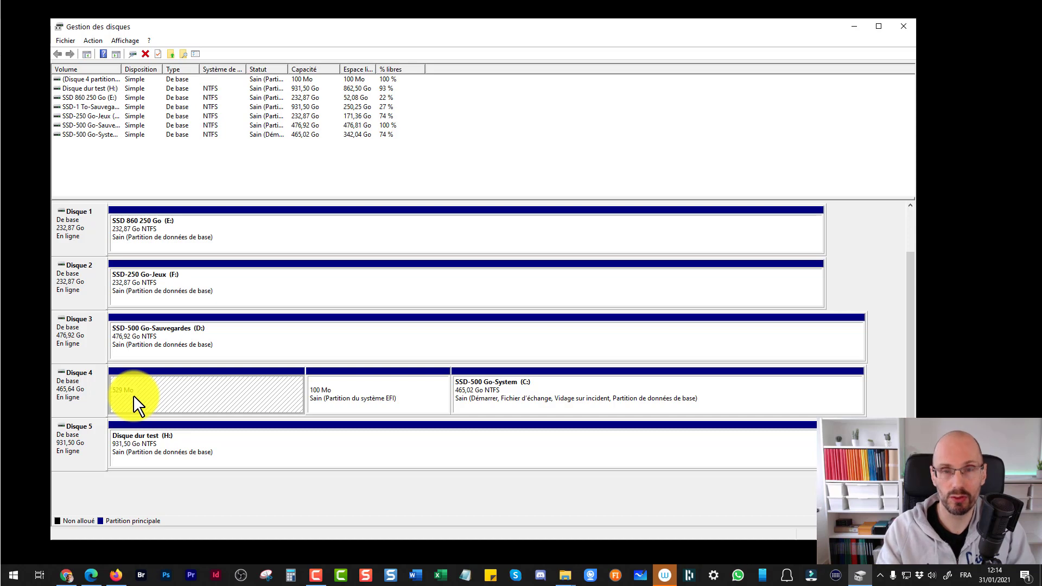
- Launch Acronis True Image 2019, minimize Disk Management and close the File Explorer window
click(13, 574)
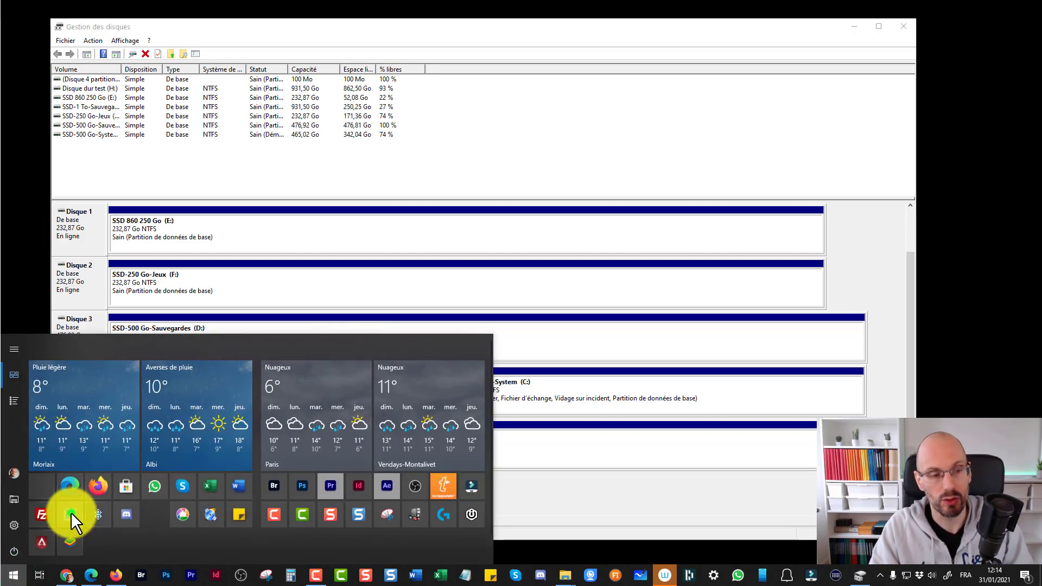
click(70, 512)
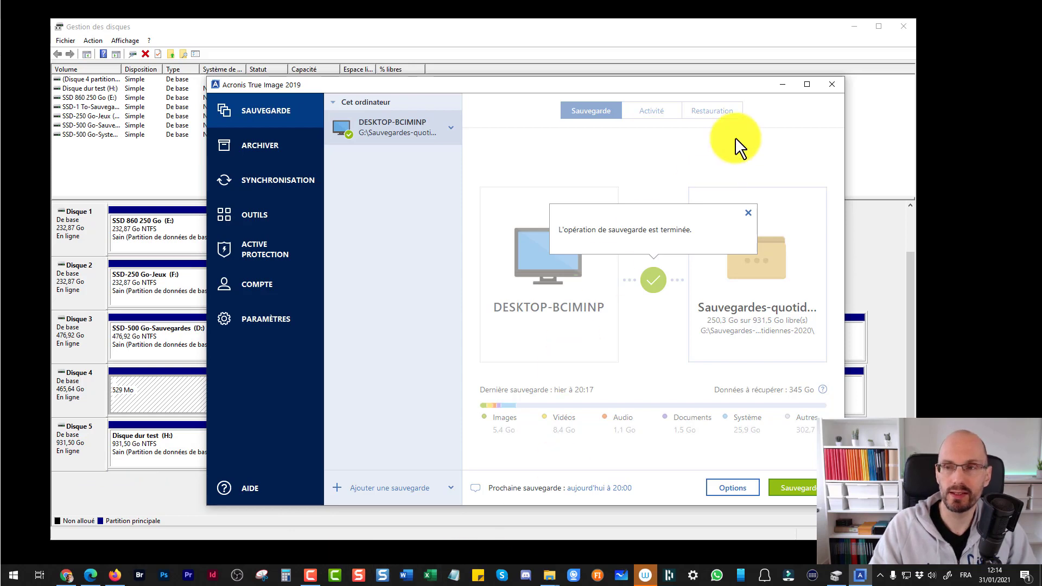
click(856, 27)
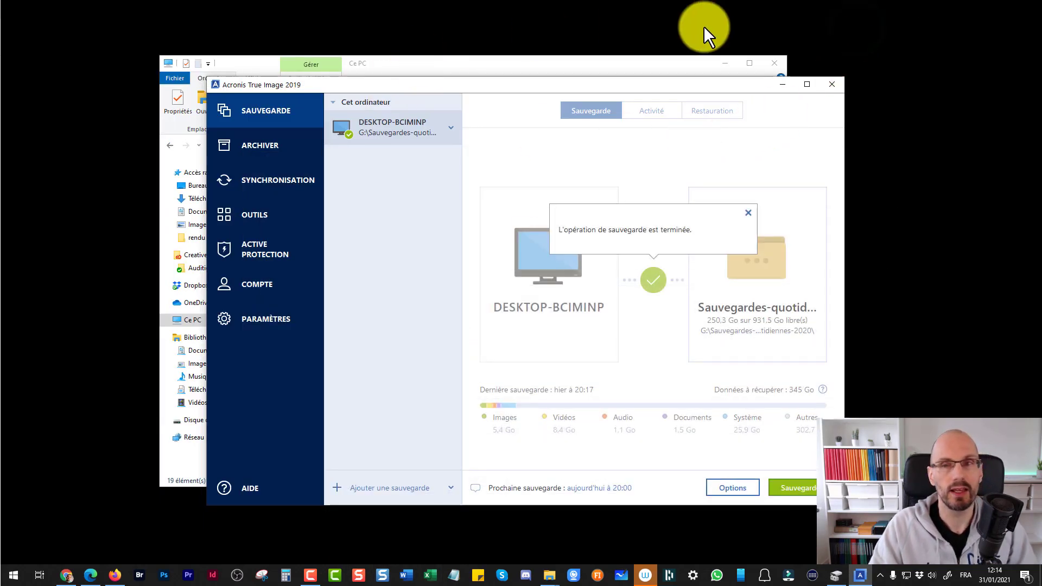
click(776, 62)
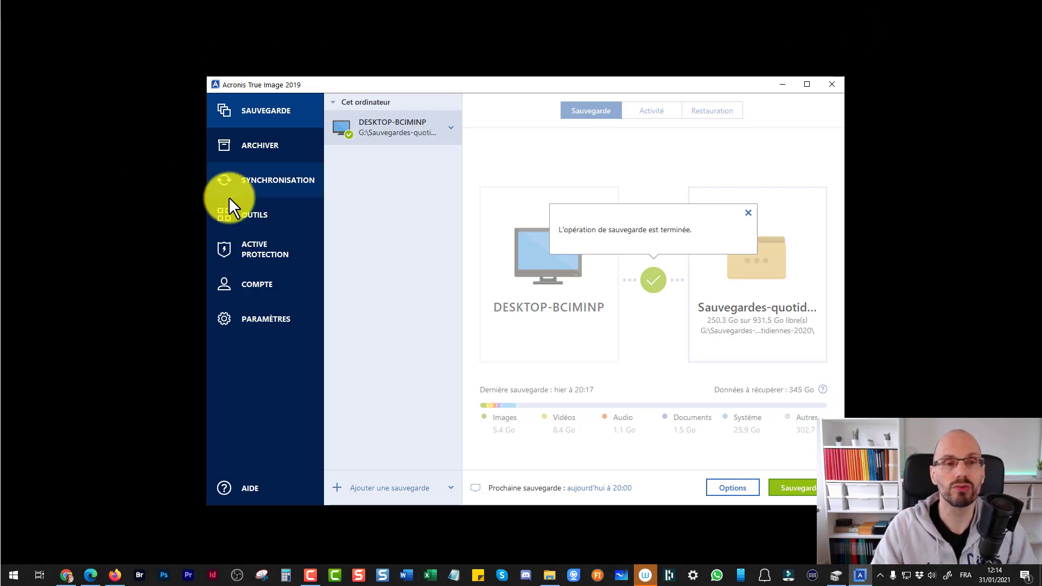
- Start the Acronis disk cloning assistant in automatic mode and select Disque 5, the Samsung SSD 970 EVO Plus 500GB, as the source disk
click(259, 213)
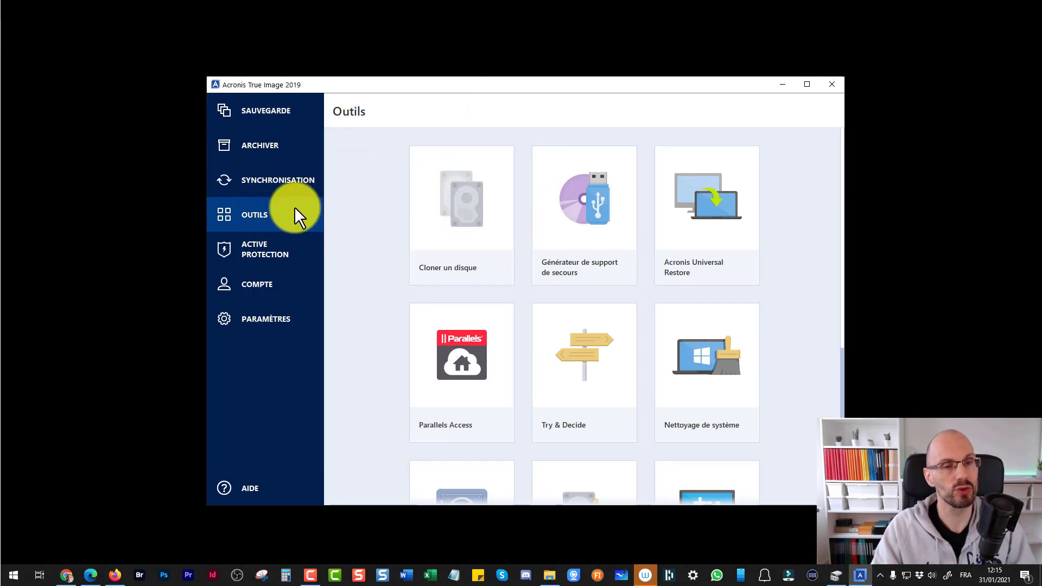
click(476, 215)
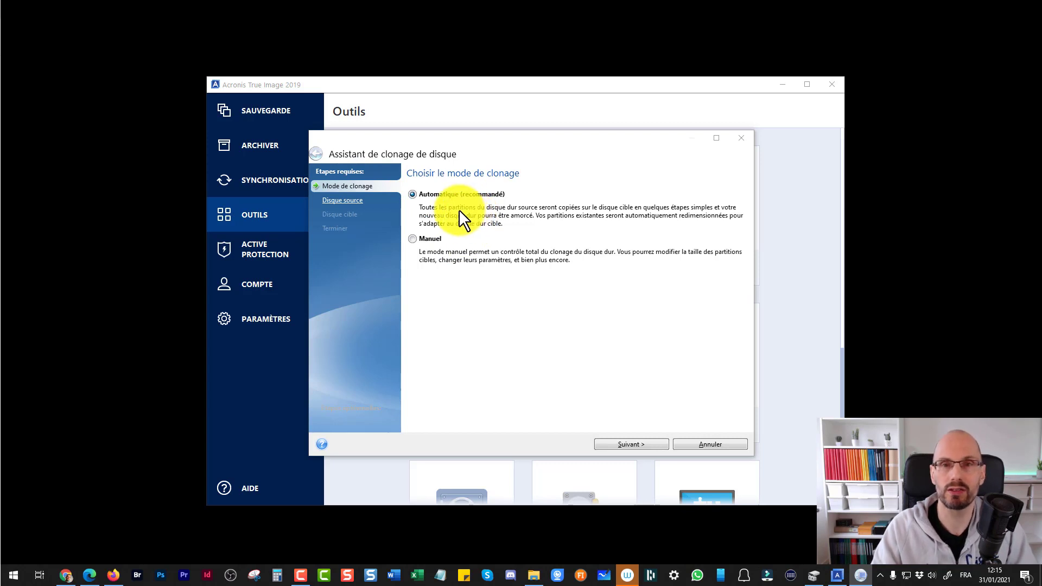
click(631, 444)
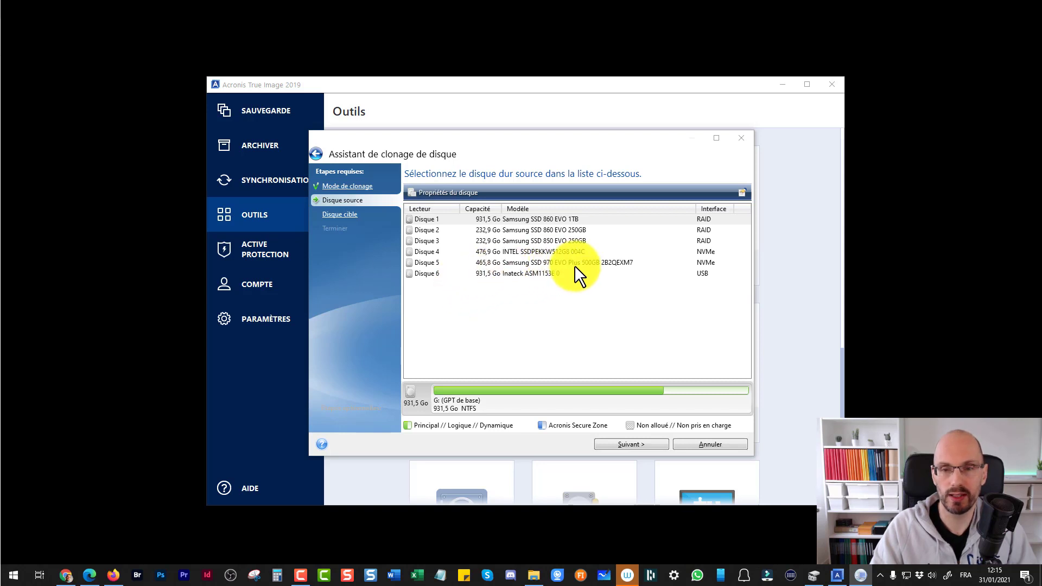
click(488, 262)
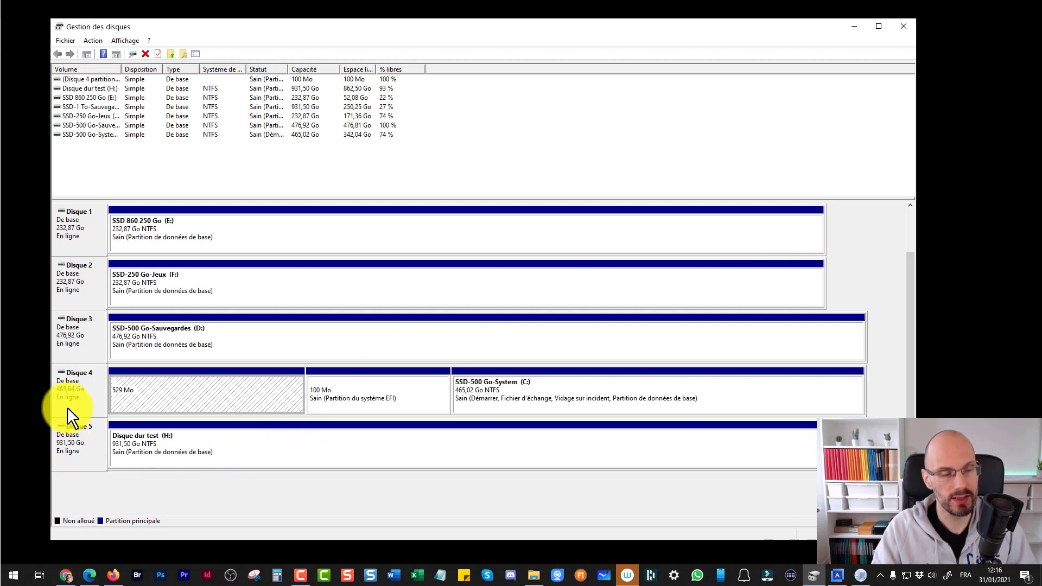
- Compare the source disk list in the cloning assistant with the disk numbering in Disk Management, starting from Disque 0
click(862, 576)
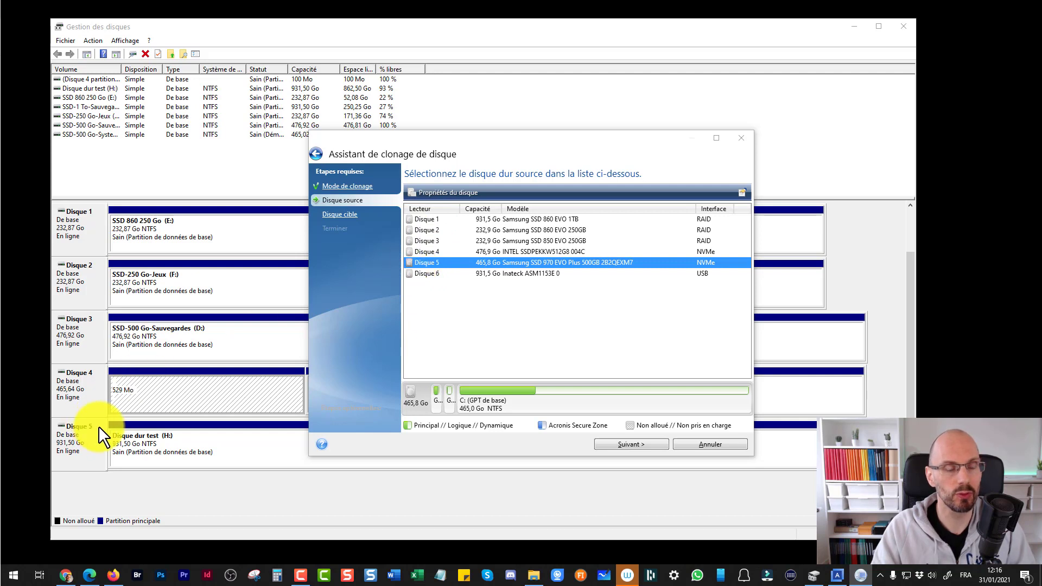
click(151, 494)
drag(911, 369, 913, 305)
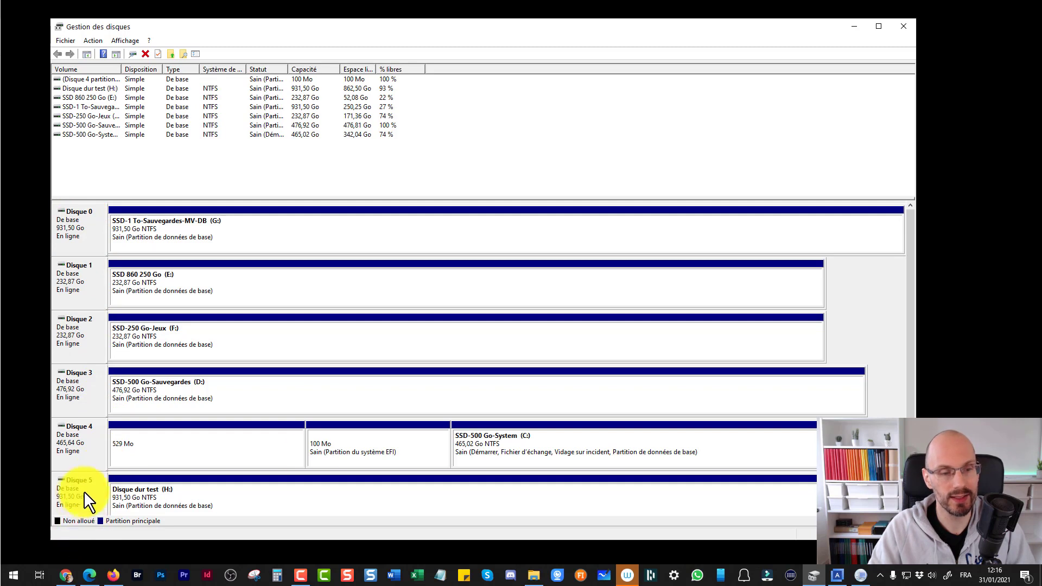
- Return to the cloning assistant, minimize Disk Management and confirm Disque 5 as the source disk
click(855, 576)
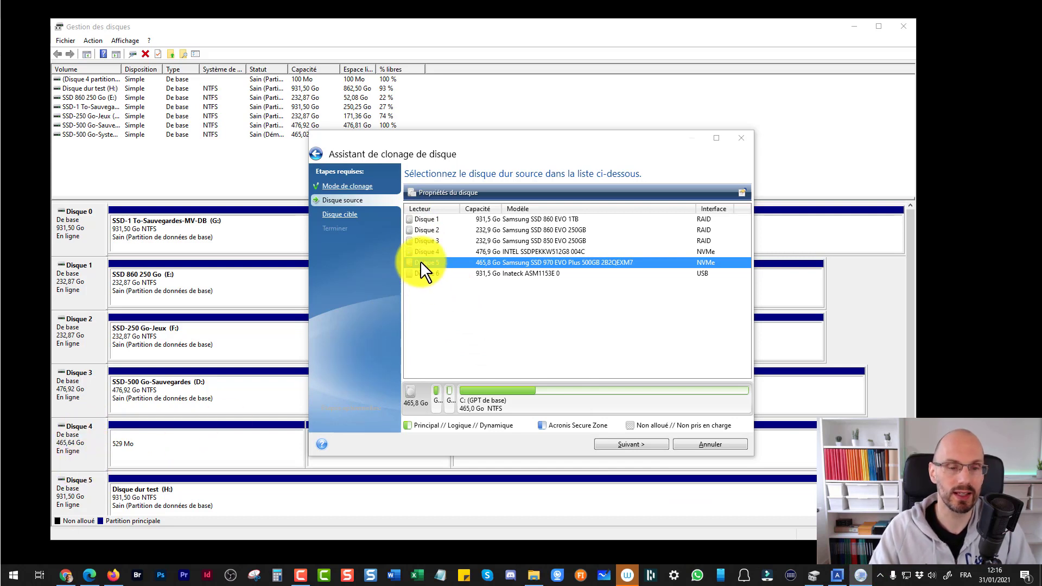
click(854, 26)
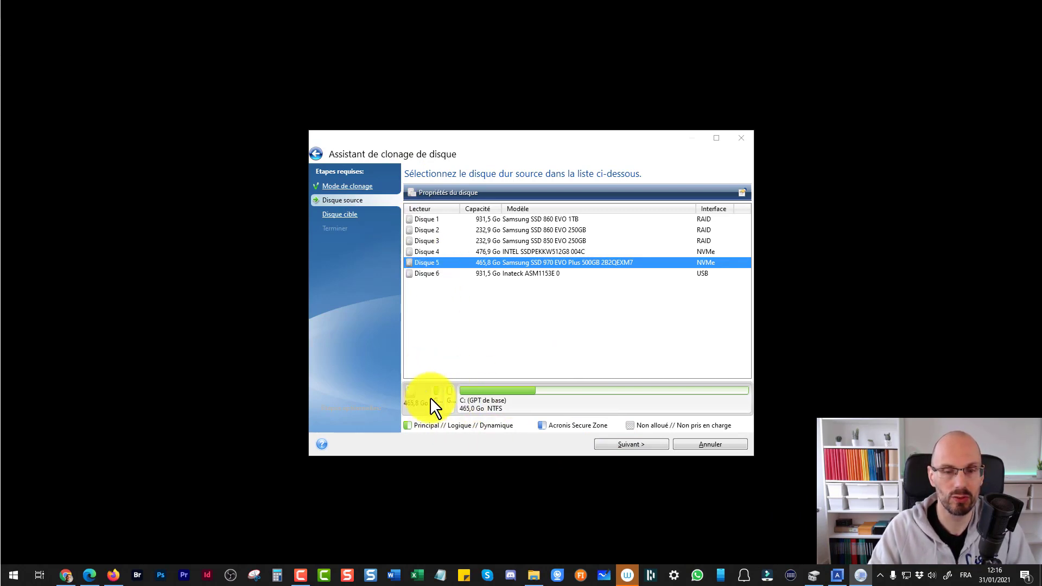
click(619, 444)
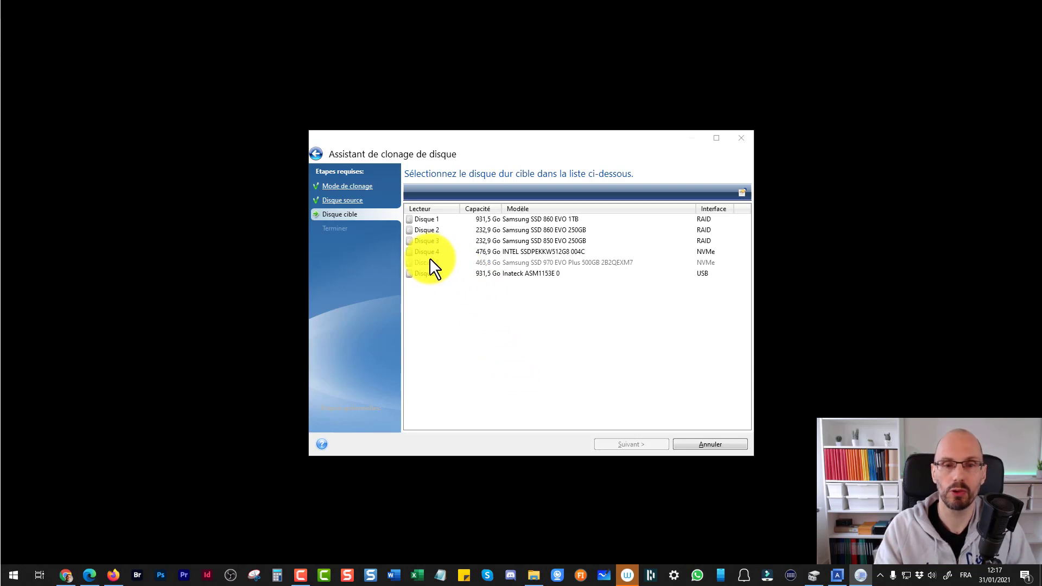
- Select Disque 6, the 931,5 Go Inateck ASM1153E 0 USB disk, as the target and check the drives in File Explorer
click(498, 274)
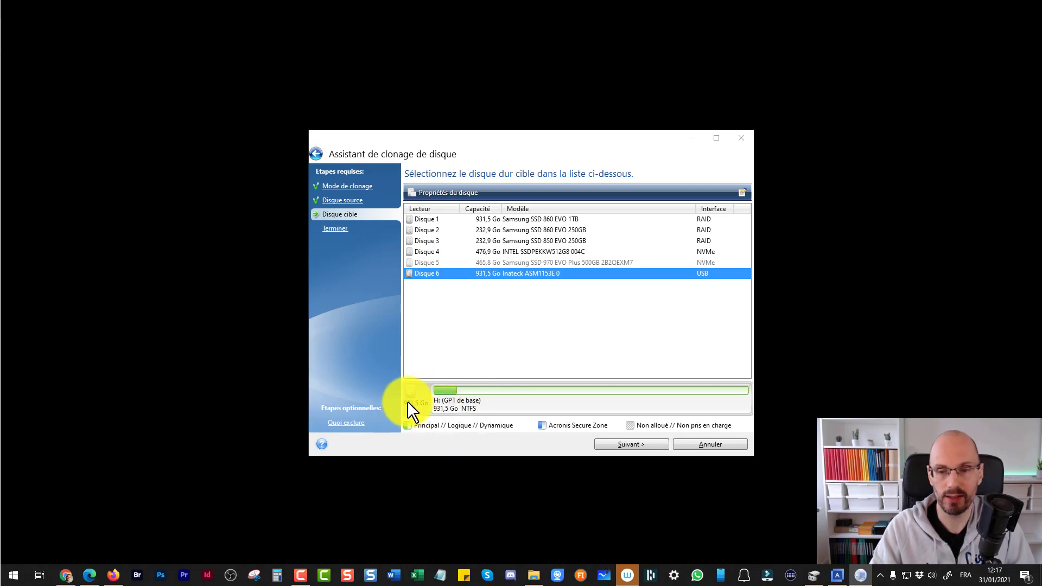
click(118, 413)
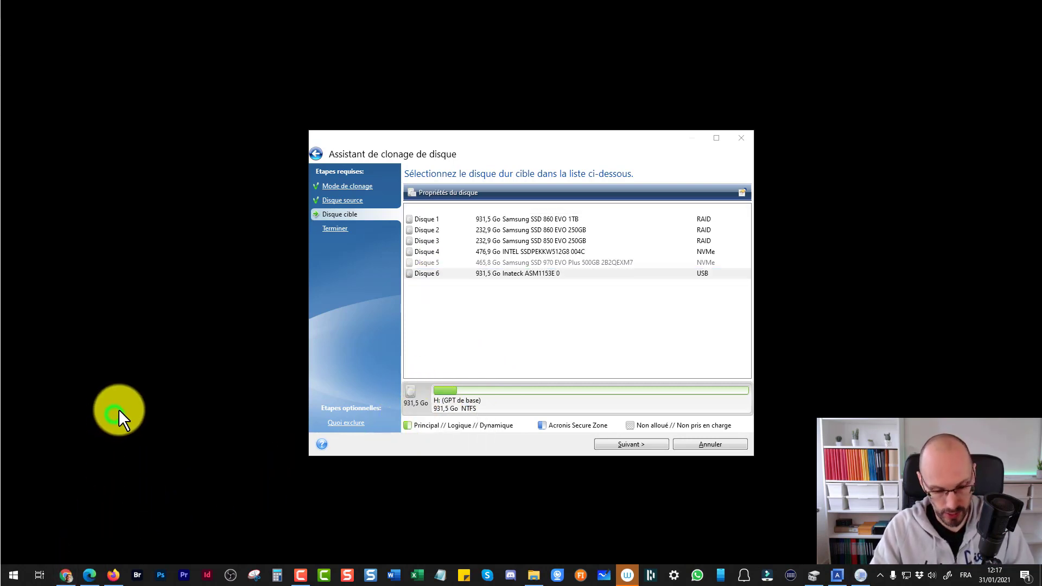
key(super+e)
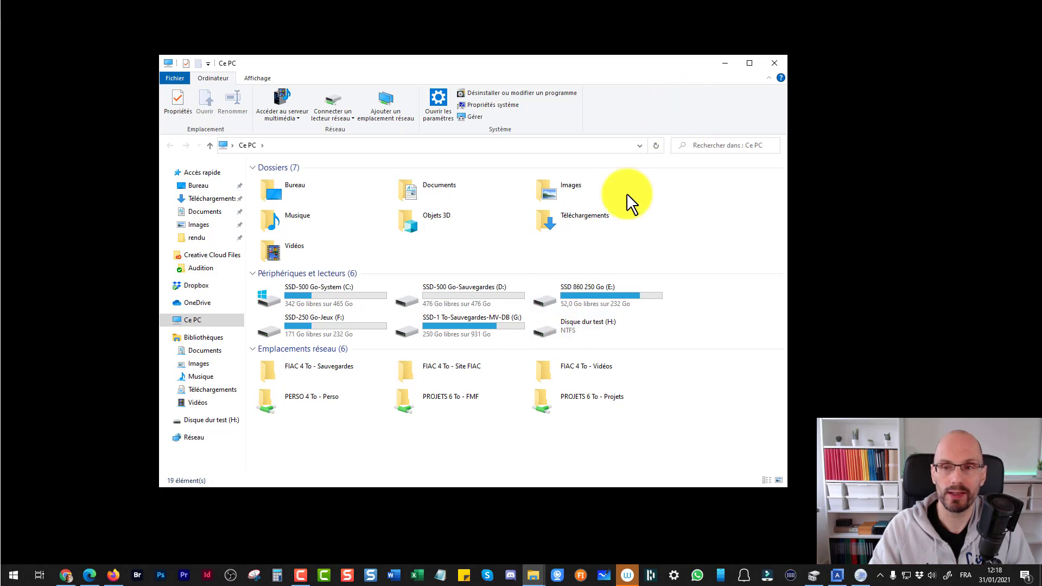
click(724, 63)
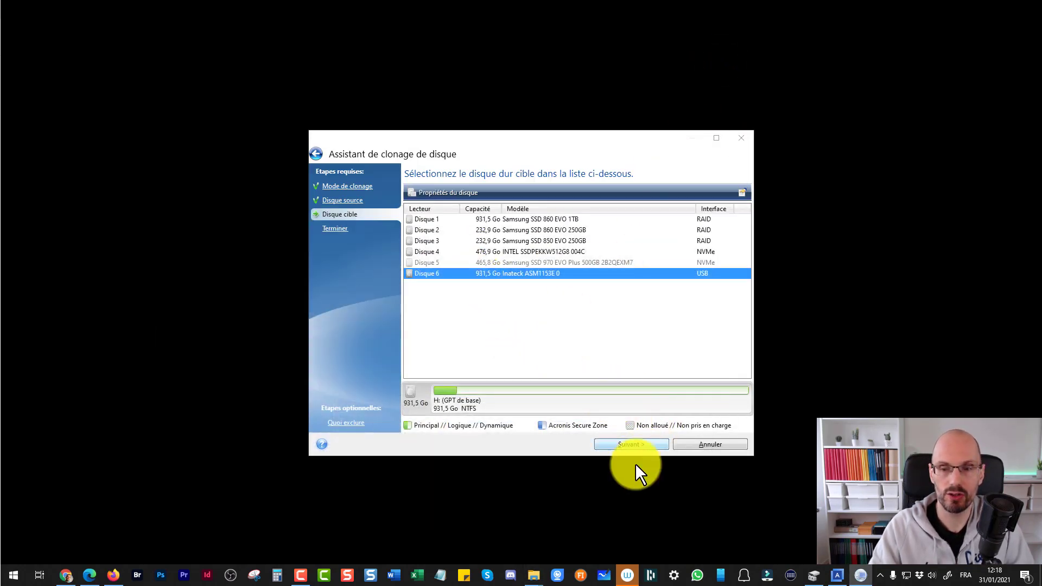
- Confirm the target disk and the deletion of all its partitions, and review the before and after layouts in the summary
click(620, 444)
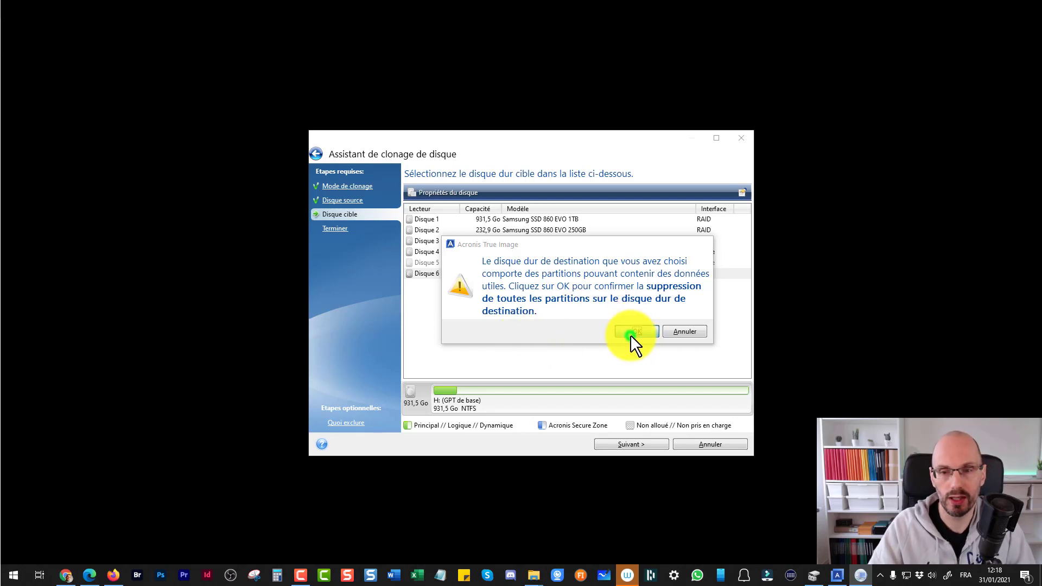
click(631, 332)
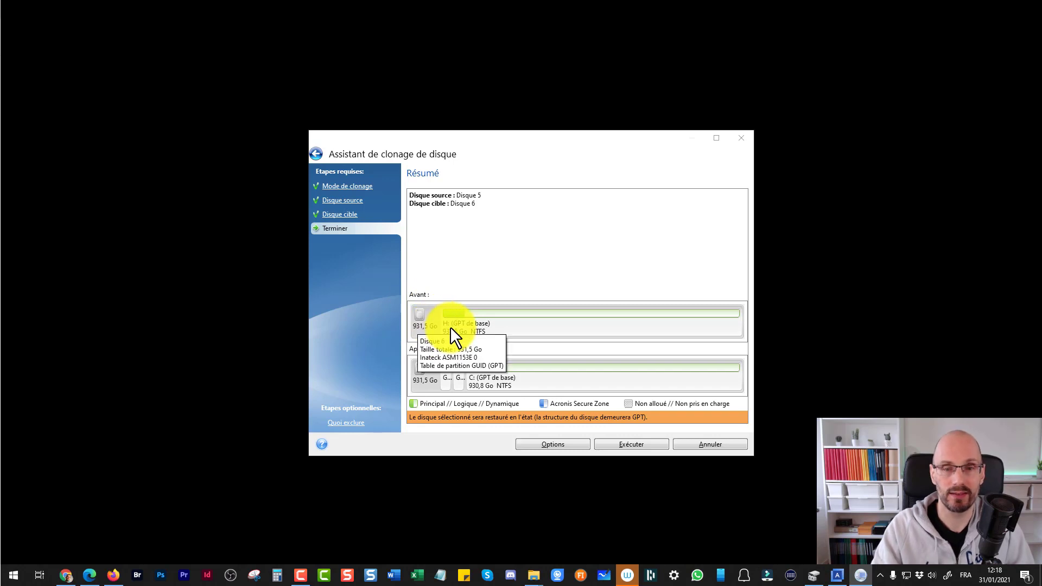
mouse_move(447, 324)
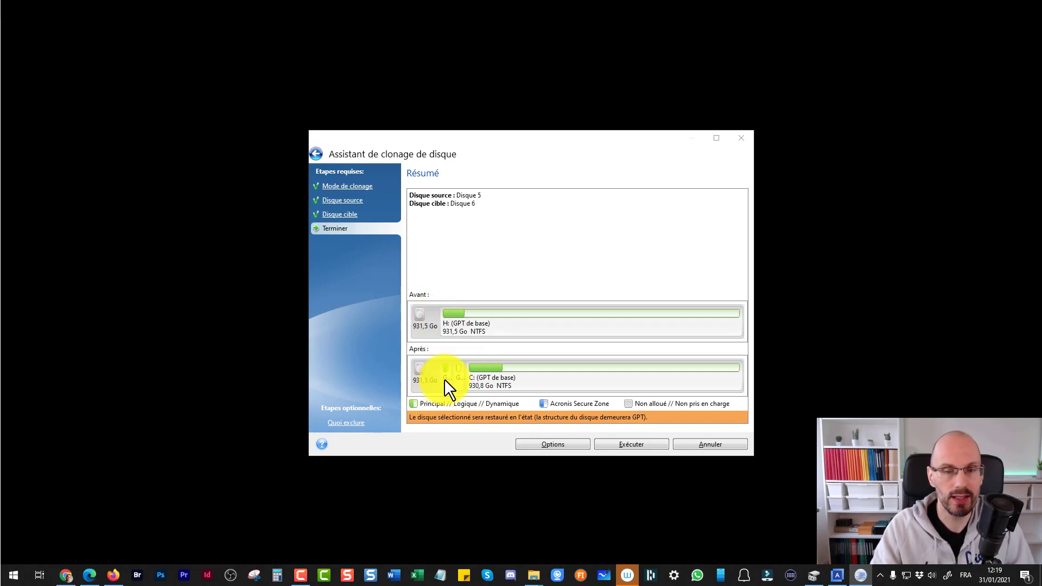
mouse_move(448, 382)
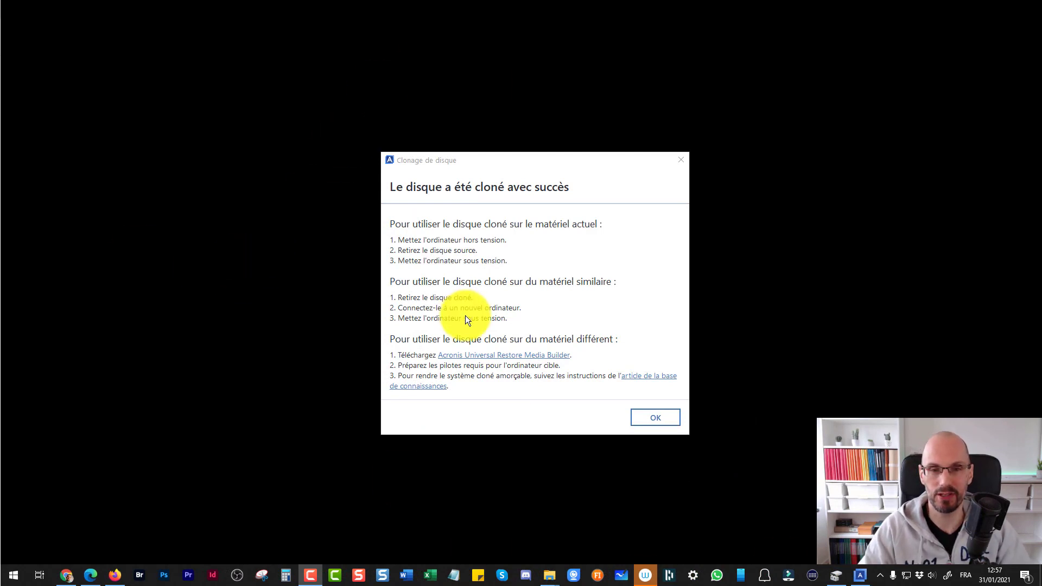
- Dismiss the disk cloning completion message and close the Acronis True Image 2019 window
click(665, 415)
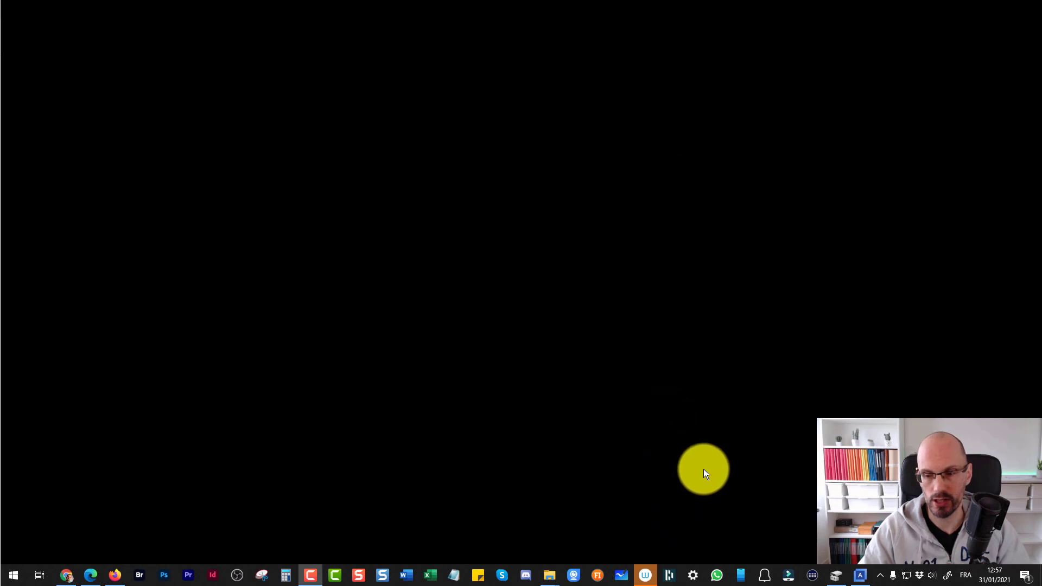
click(858, 577)
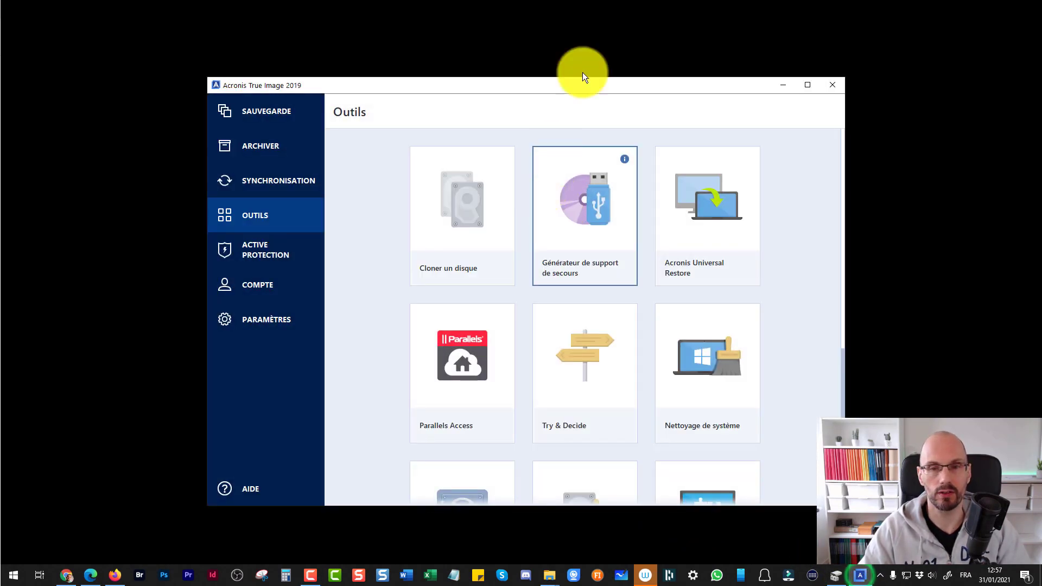
click(837, 89)
- Open Windows Disk Management and enlarge its window to show the partitions of the source and cloned disks
right_click(17, 577)
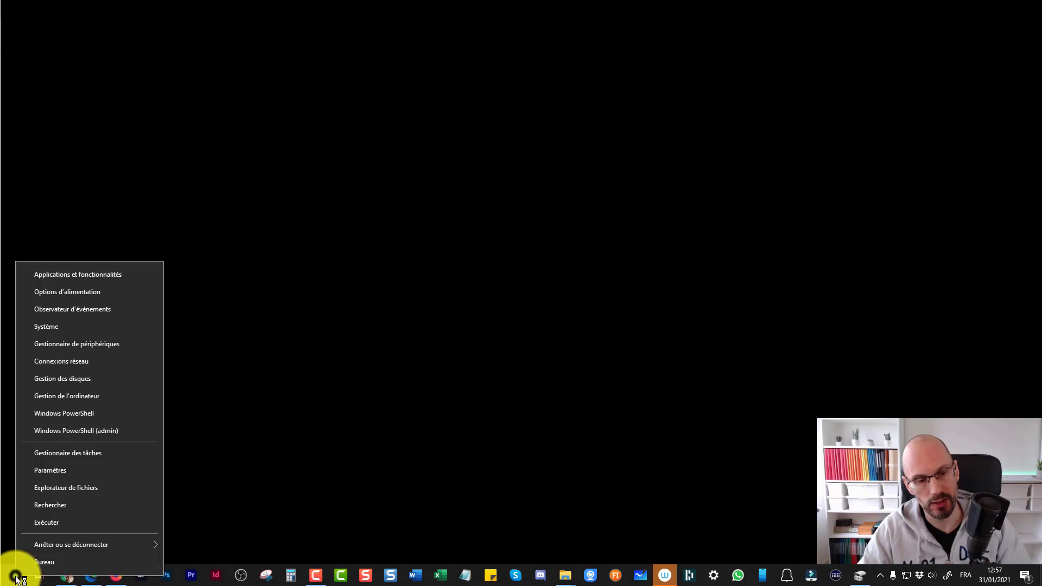
click(57, 378)
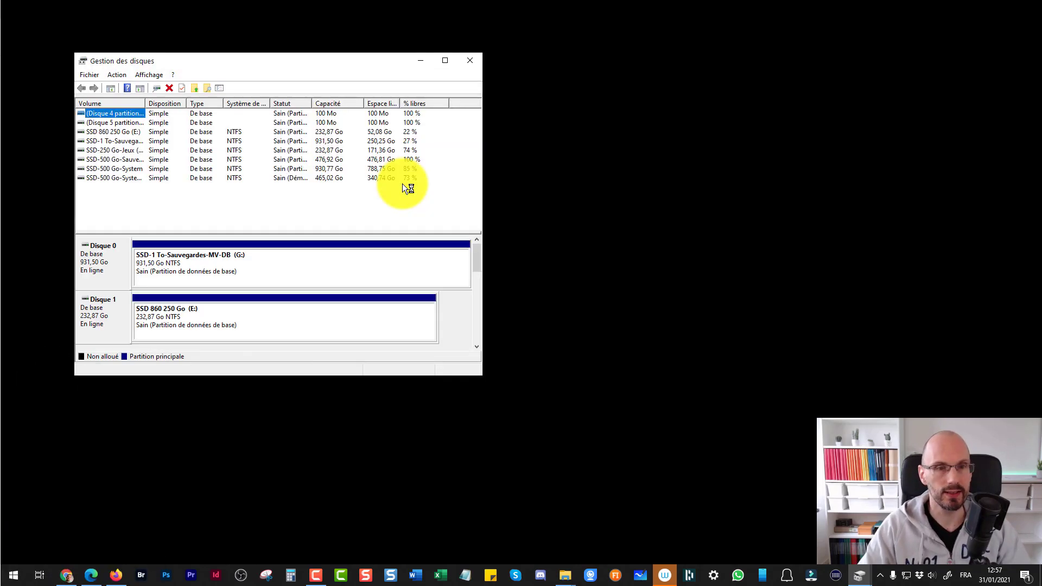
drag(337, 60, 437, 54)
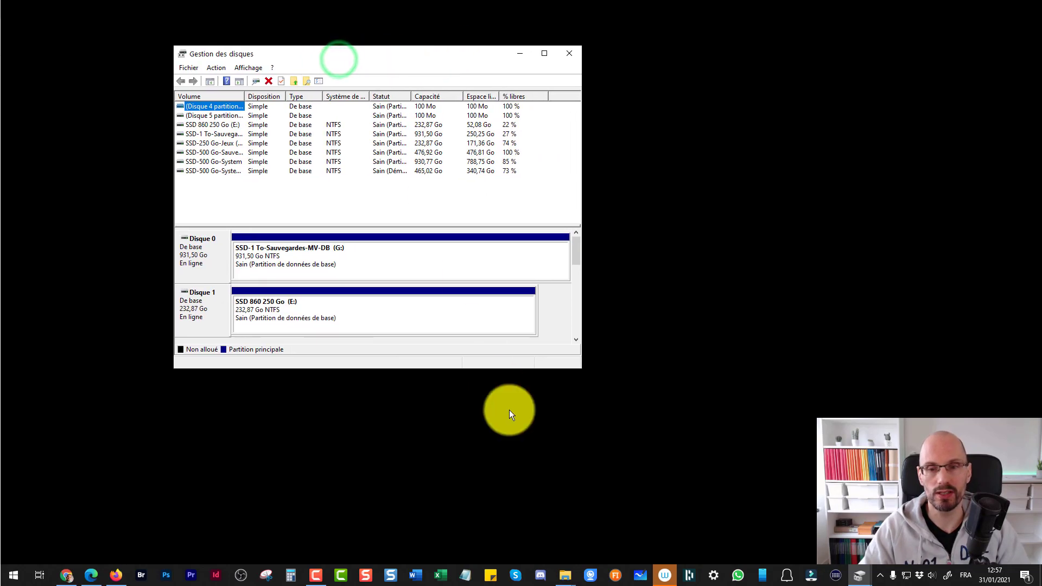
drag(578, 368, 937, 540)
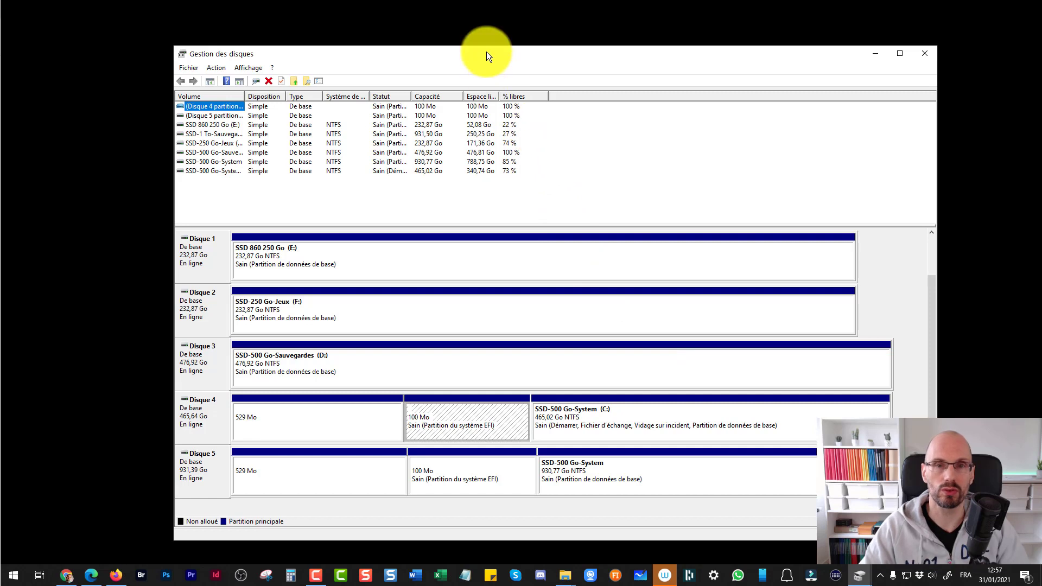
- Compare the partitions of Disque 4 with those of the cloned Disque 5 and close Disk Management
drag(486, 51, 455, 34)
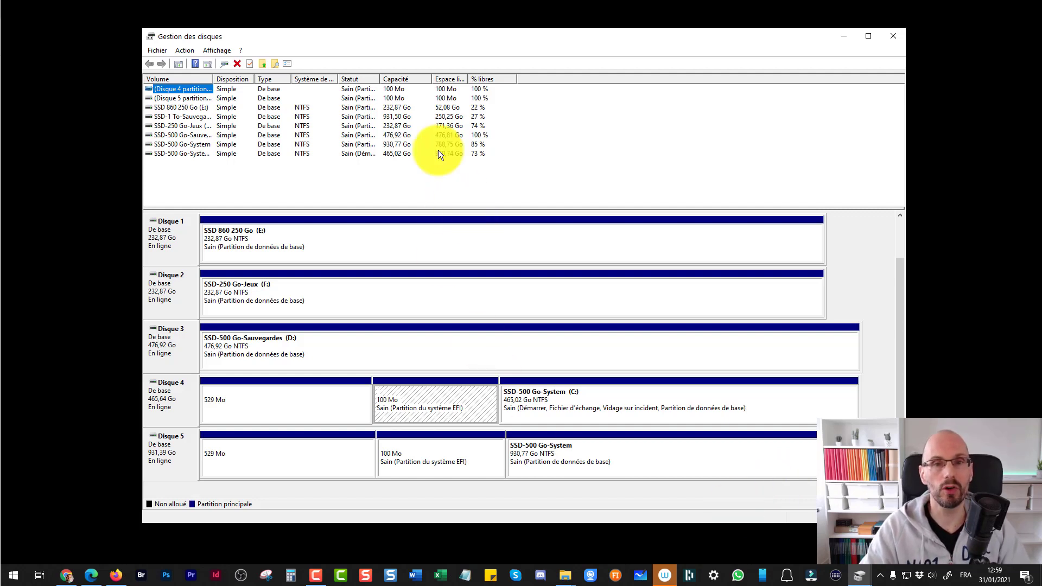
mouse_move(387, 39)
mouse_down()
mouse_move(385, 22)
mouse_move(382, 37)
mouse_up()
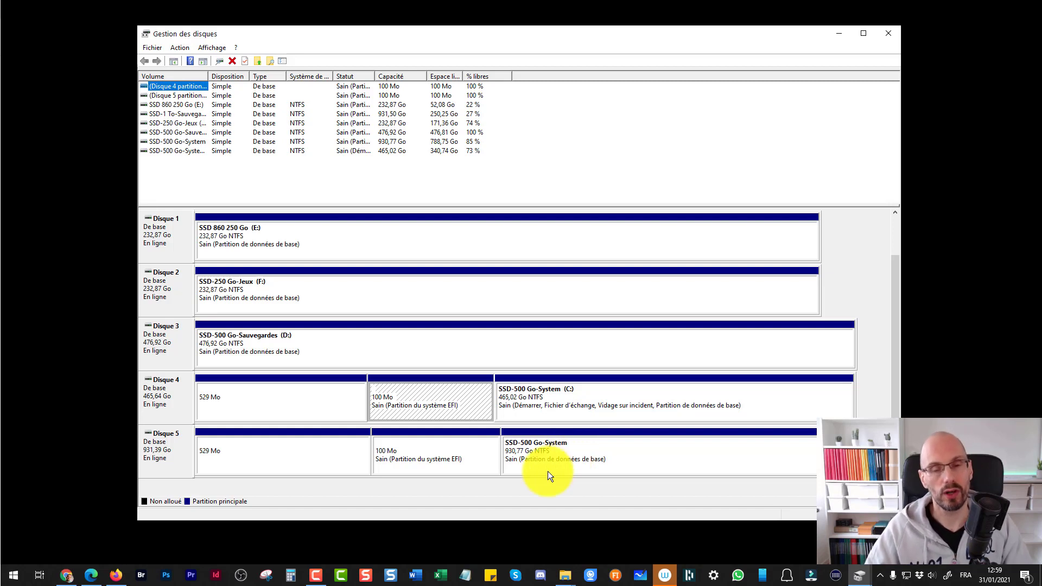
click(151, 388)
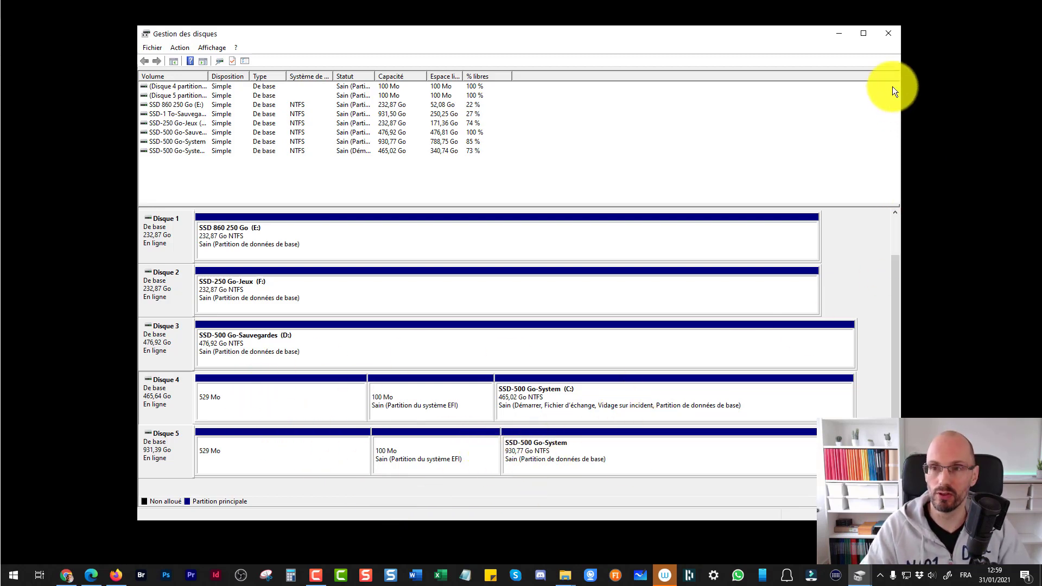
click(891, 33)
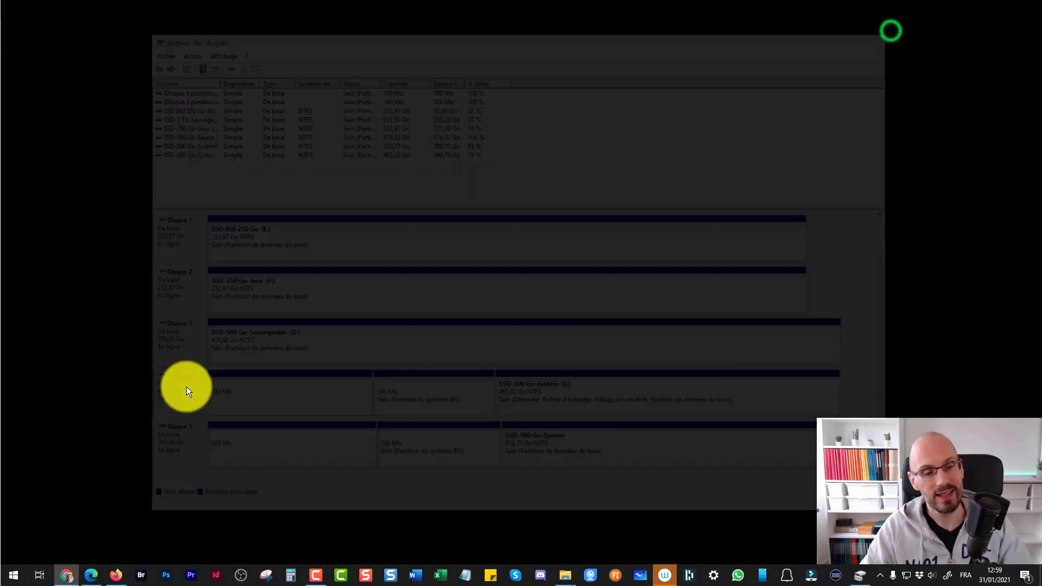
- Switch to Microsoft Edge and go to the FIAC site's home page, opening its Formations page from there
click(91, 573)
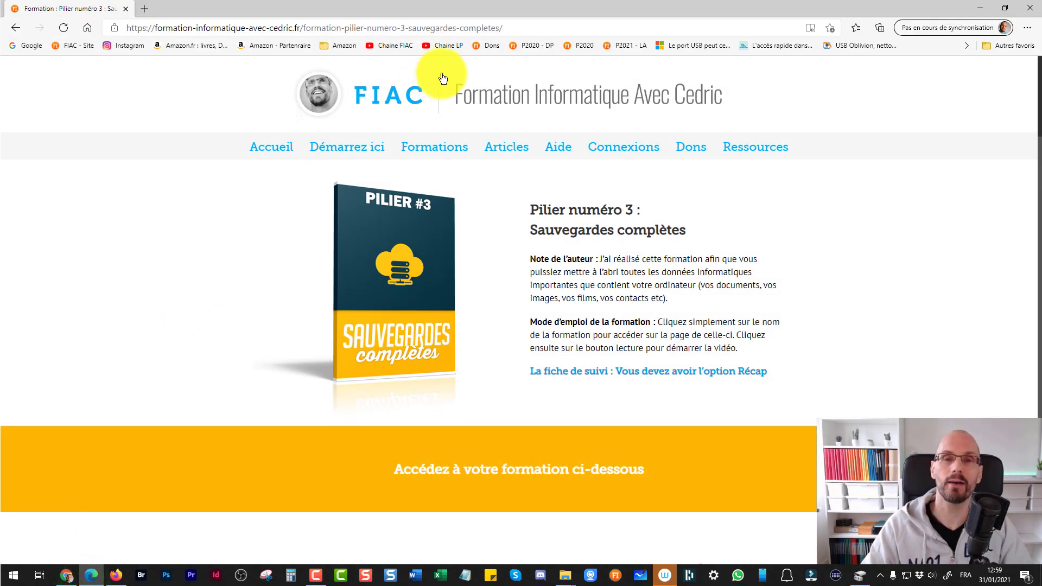
click(447, 105)
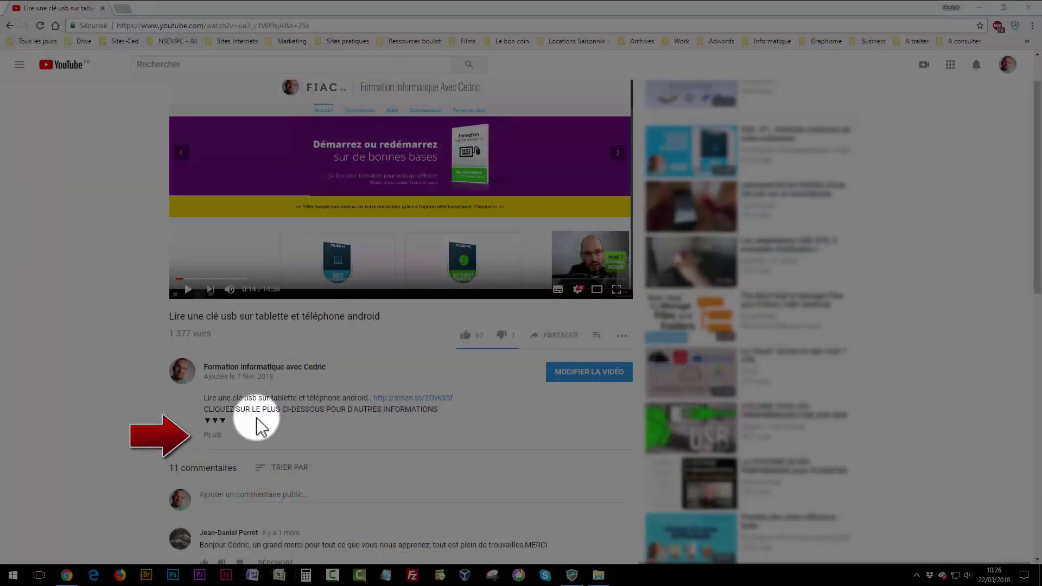
click(212, 435)
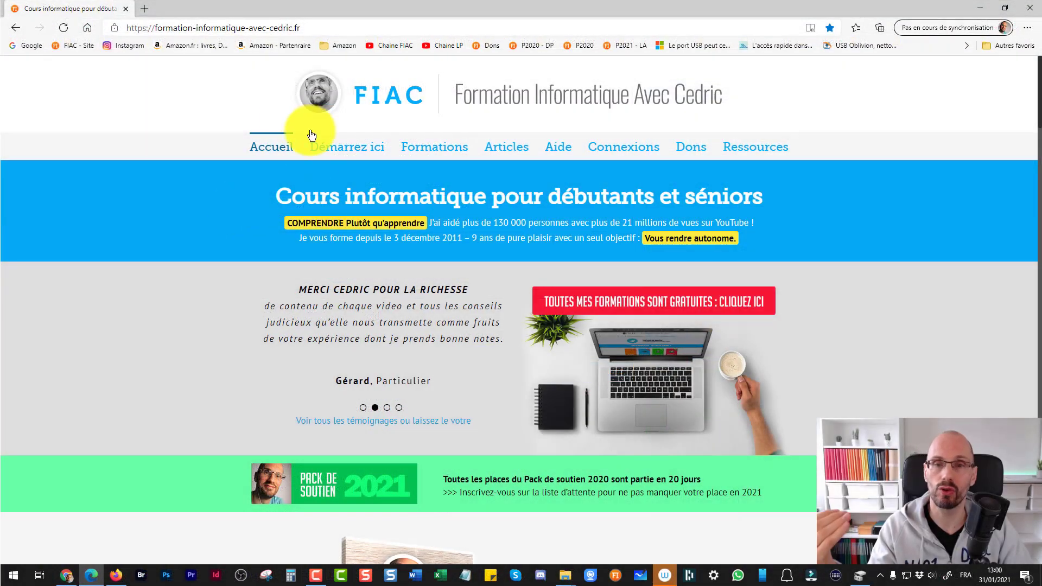
click(433, 152)
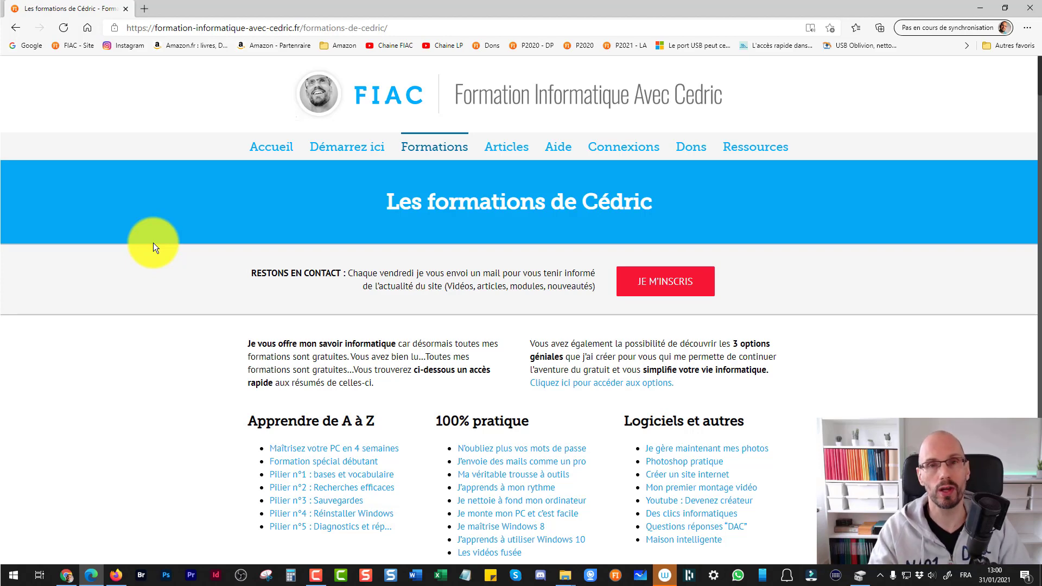
- Look over the list of training courses and return to the site's home page
scroll(220, 263, down, 2)
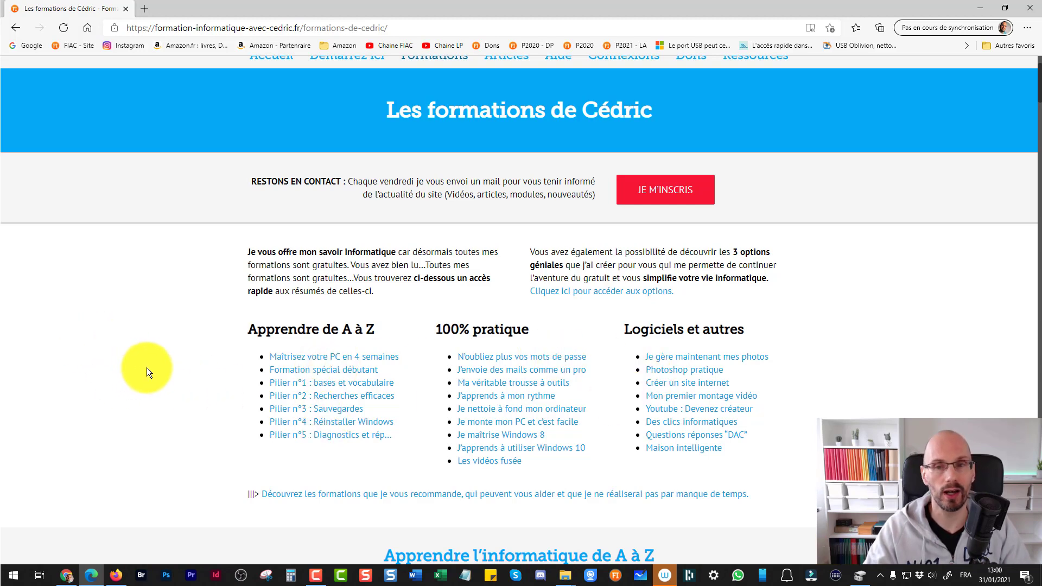
scroll(147, 372, up, 2)
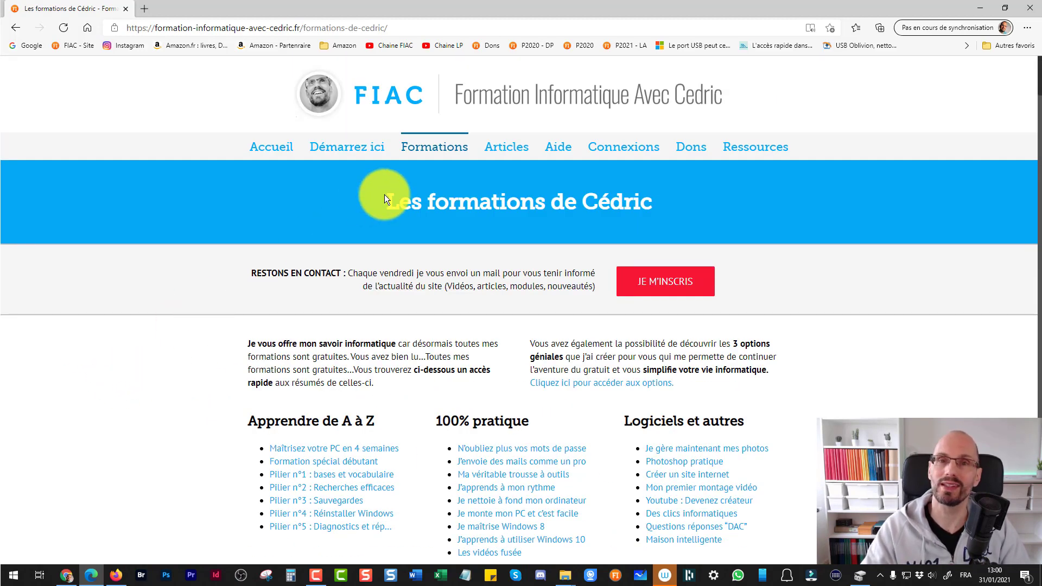
click(516, 98)
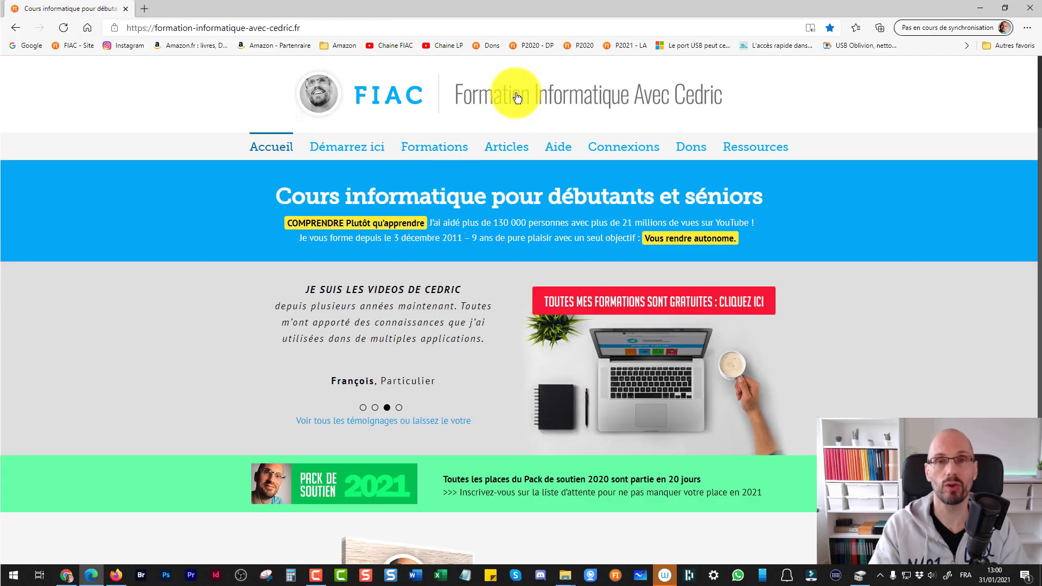